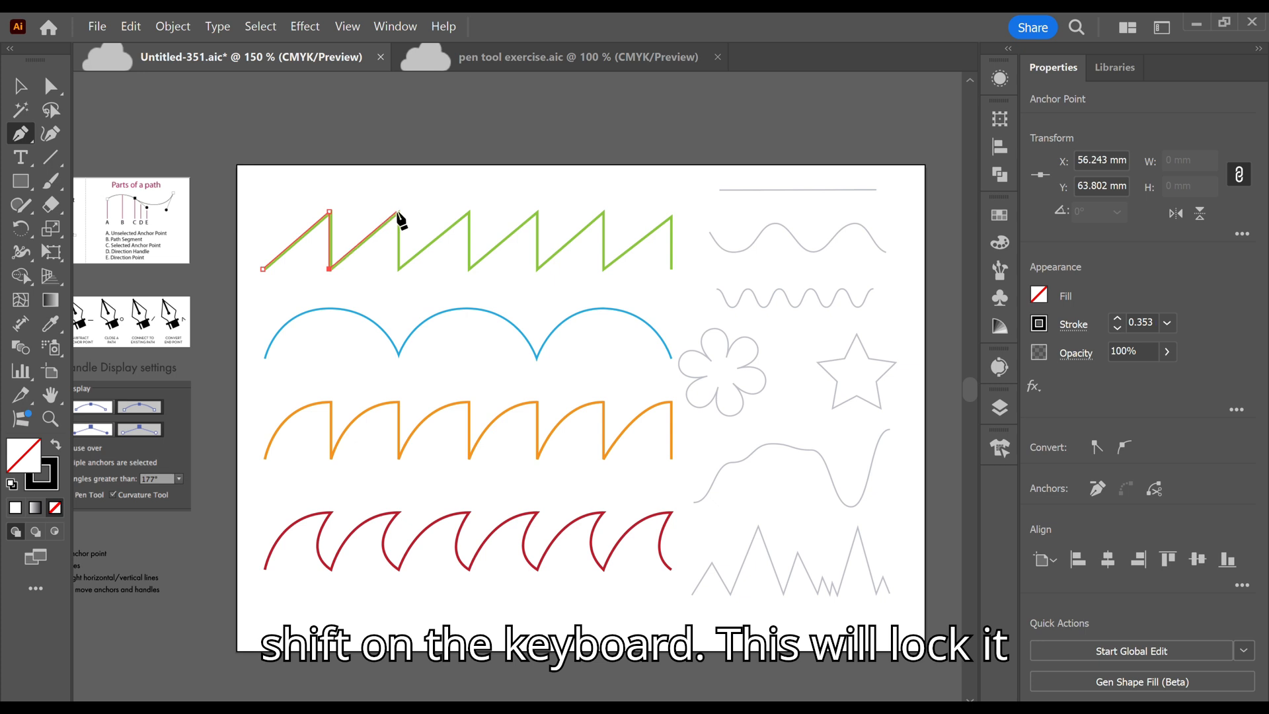
Trace the rest of the green zigzag with straight Pen tool segments, placing a corner point at each remaining peak and valley.
click(397, 212)
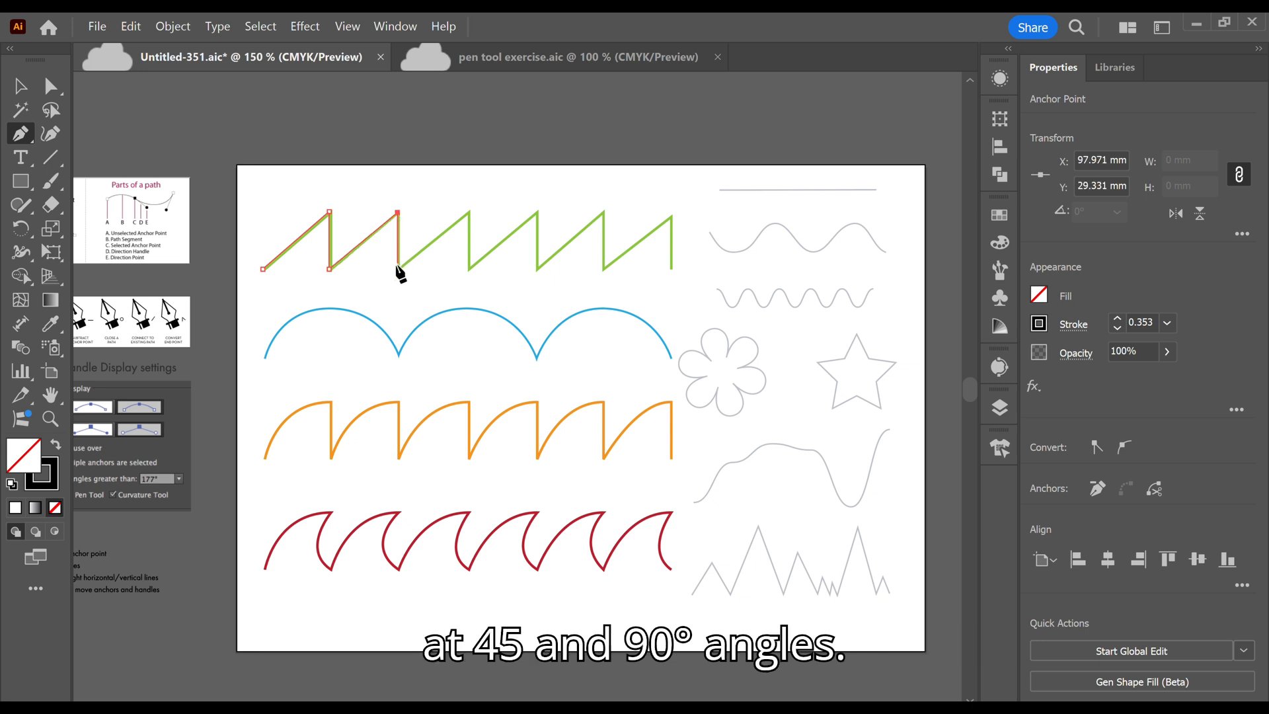
click(398, 269)
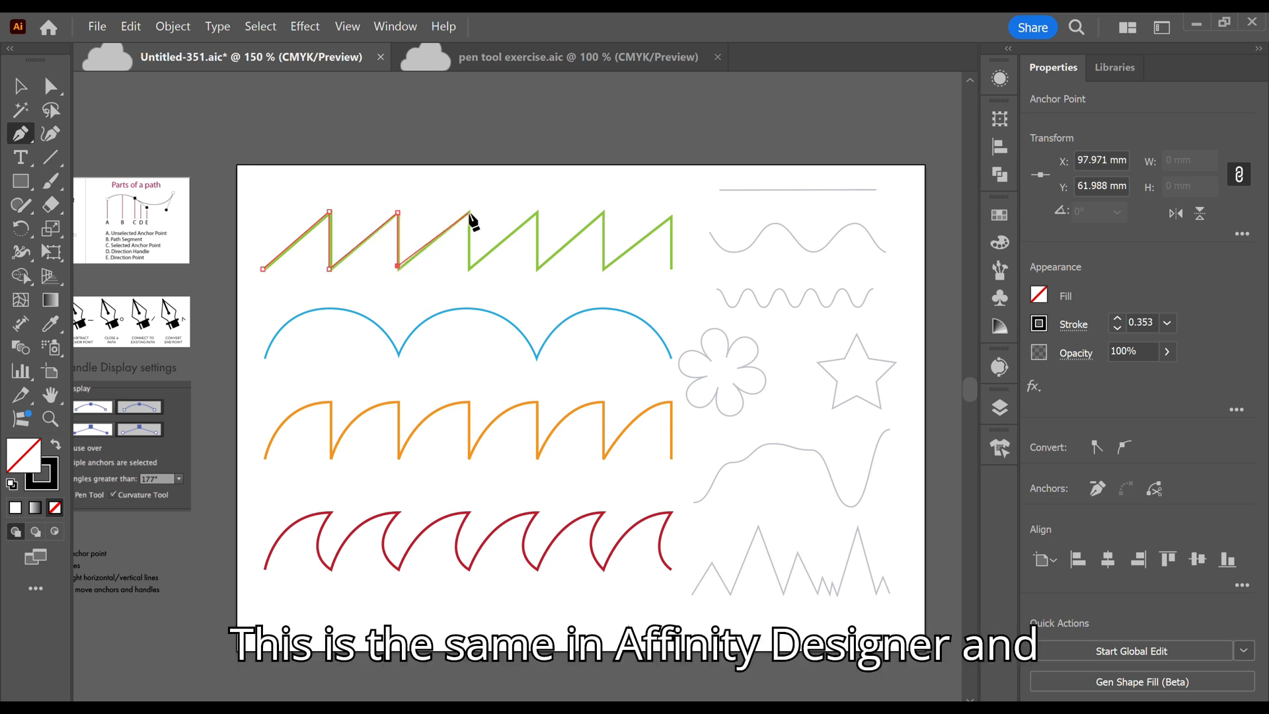
click(469, 213)
click(468, 269)
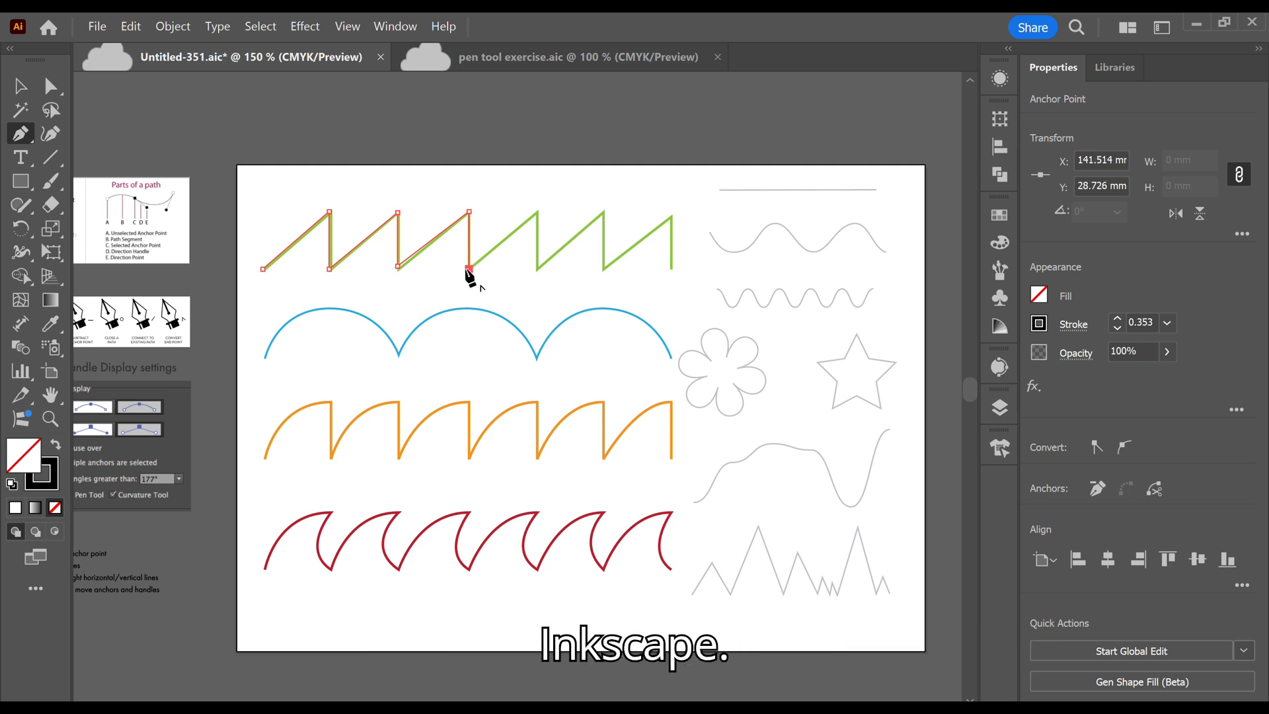
click(536, 212)
click(537, 266)
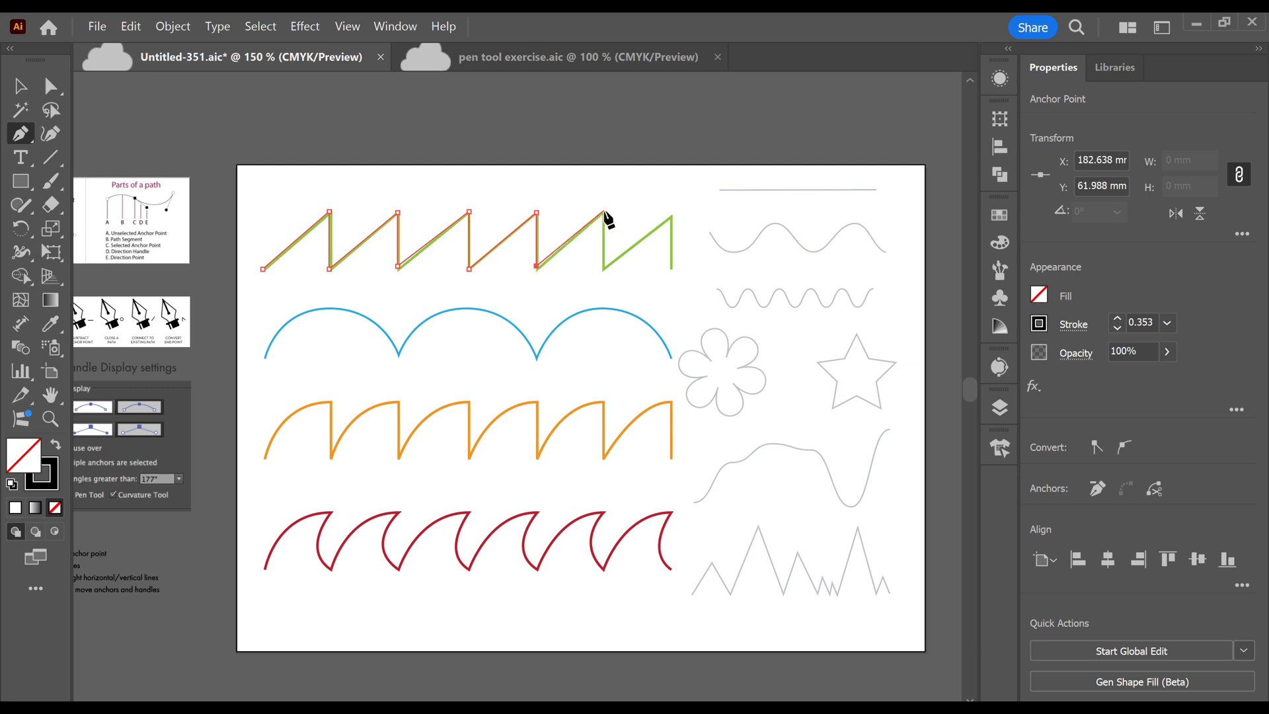
click(604, 210)
click(603, 267)
click(670, 216)
click(668, 267)
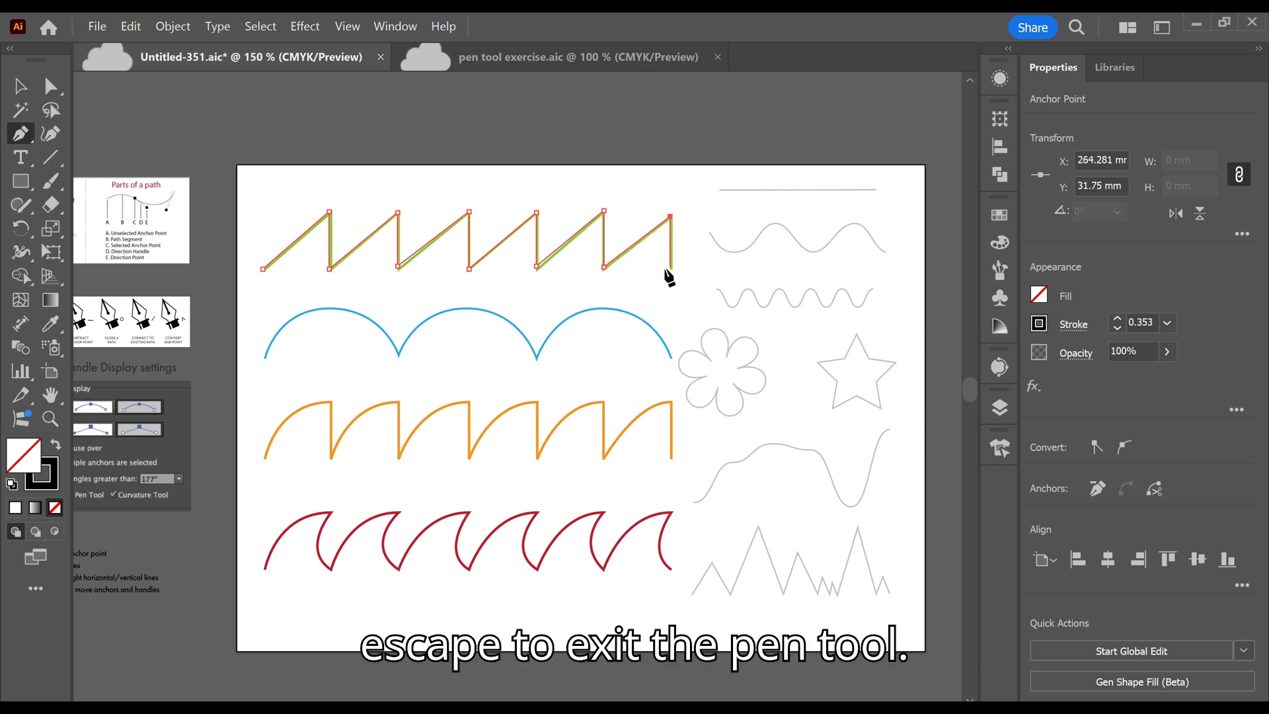
click(669, 269)
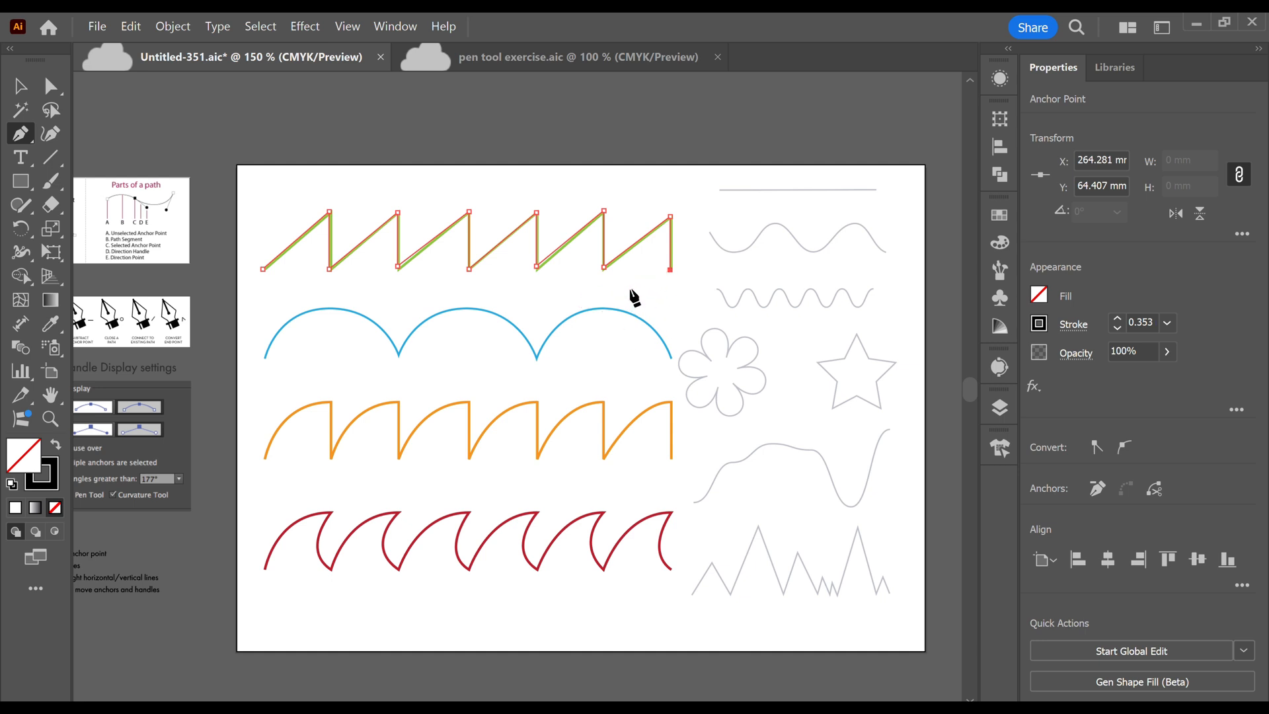
Trace the straight grey horizontal line as a separate two-point path and end the path.
click(720, 189)
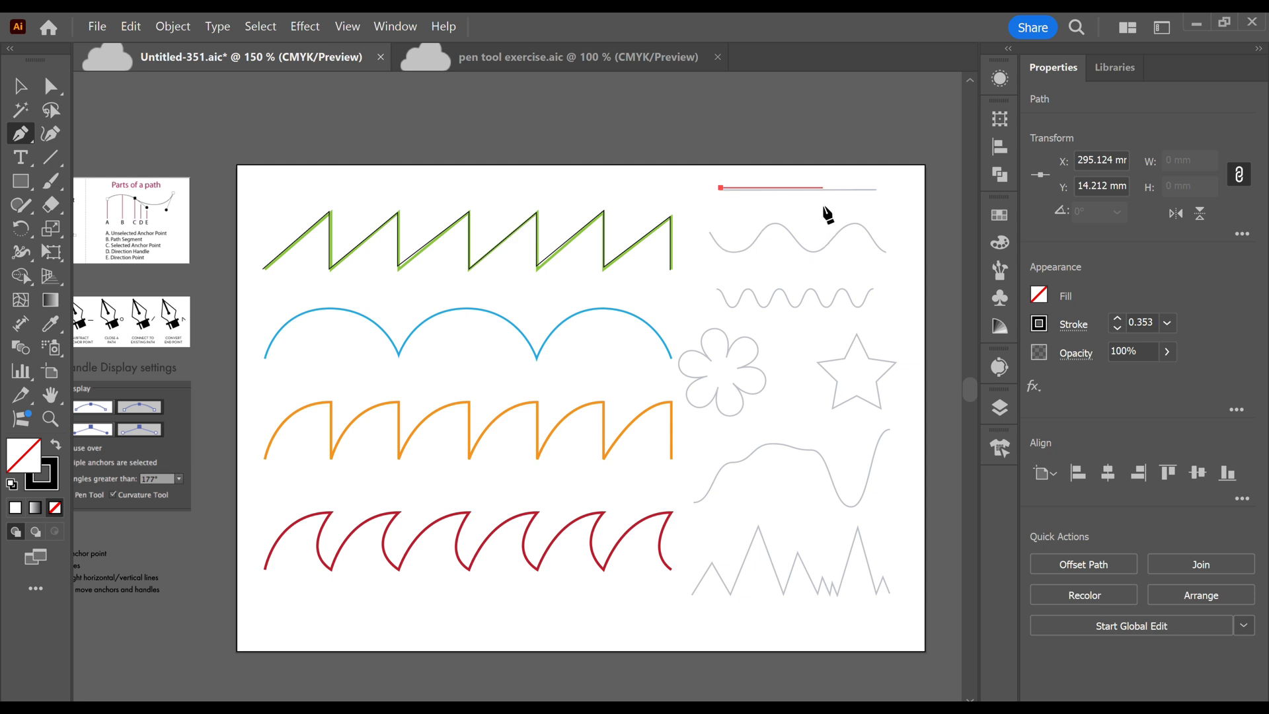
click(872, 188)
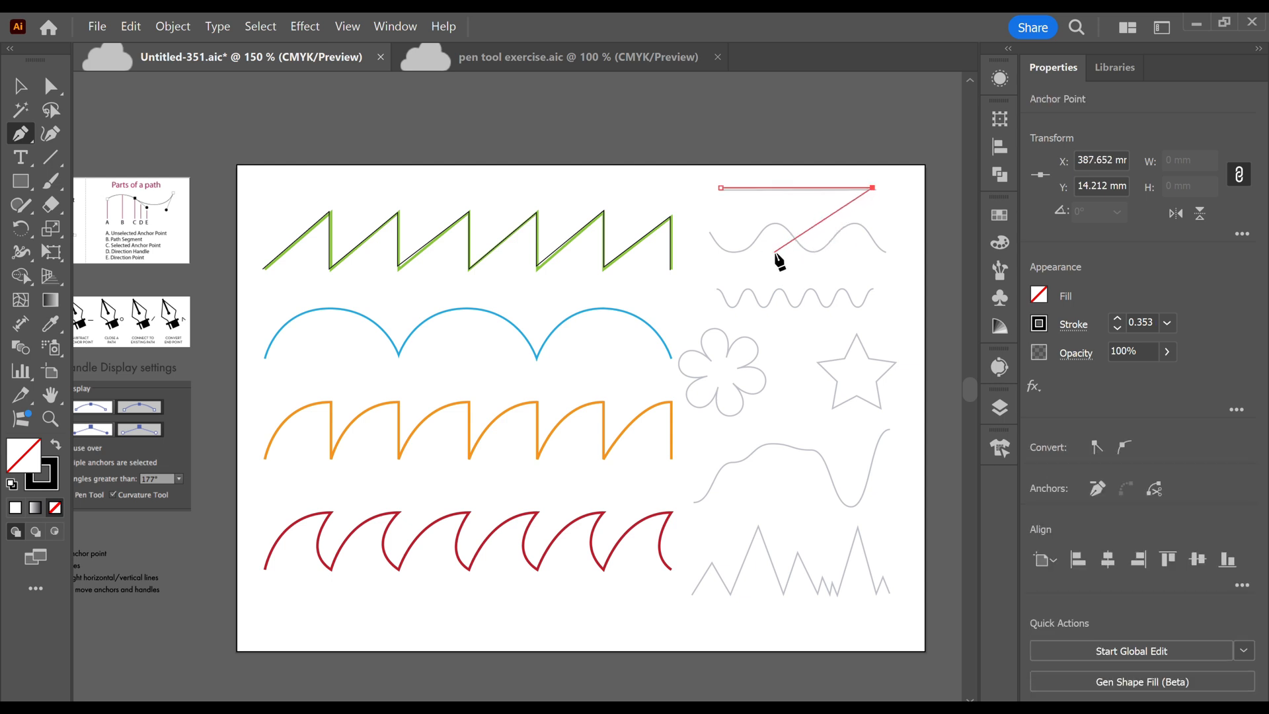
key(Escape)
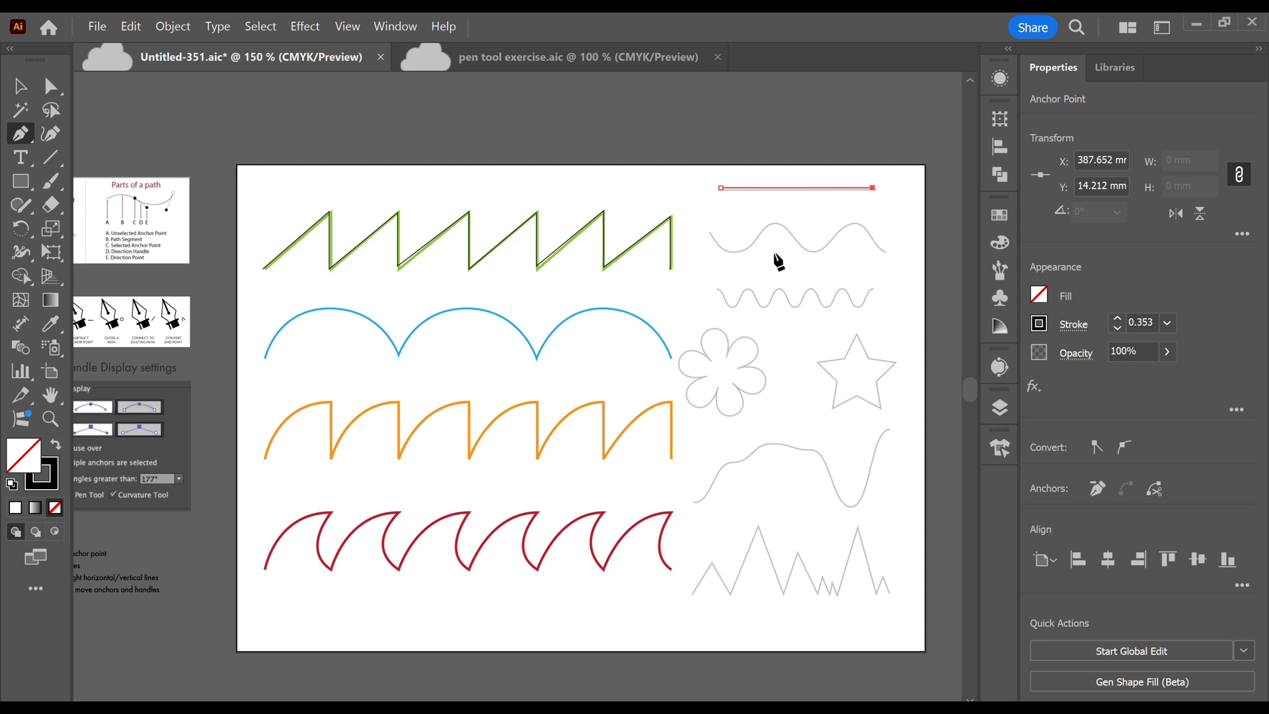
Trace the wide grey wave below the straight line with smooth points at its crests and troughs, ending the path.
click(708, 227)
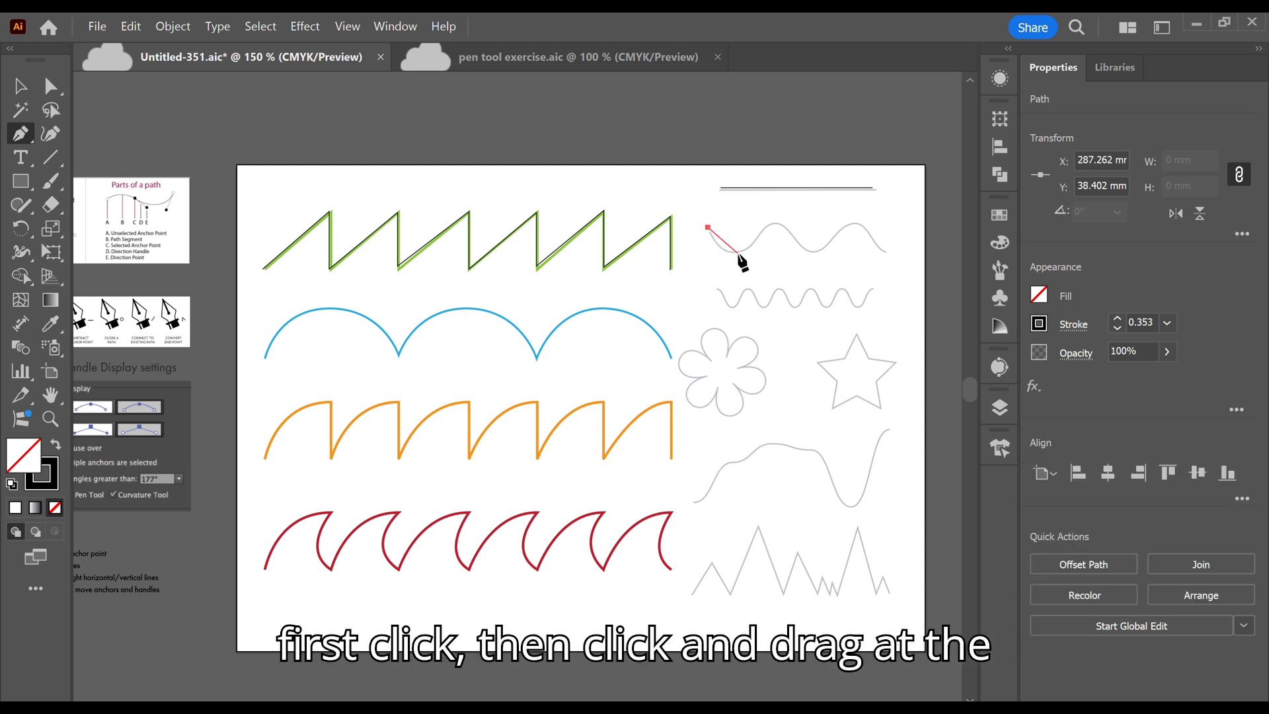
drag(752, 260, 792, 222)
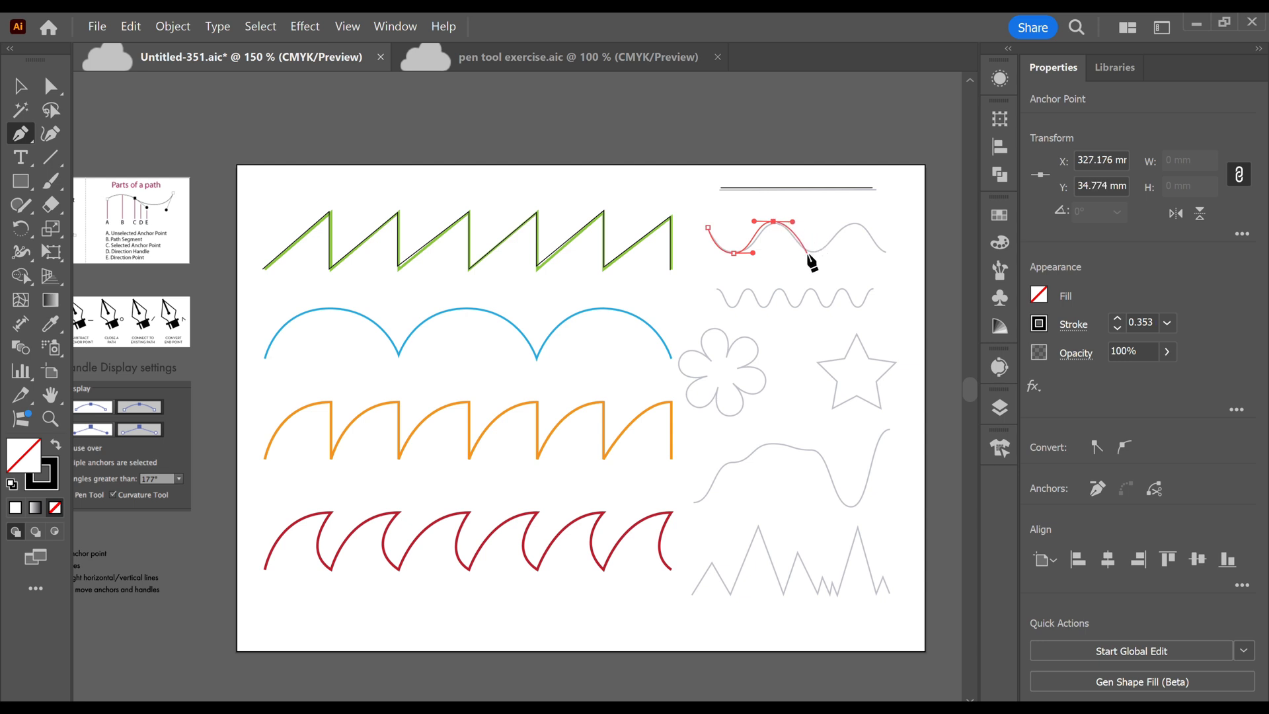
click(811, 251)
drag(856, 221, 905, 254)
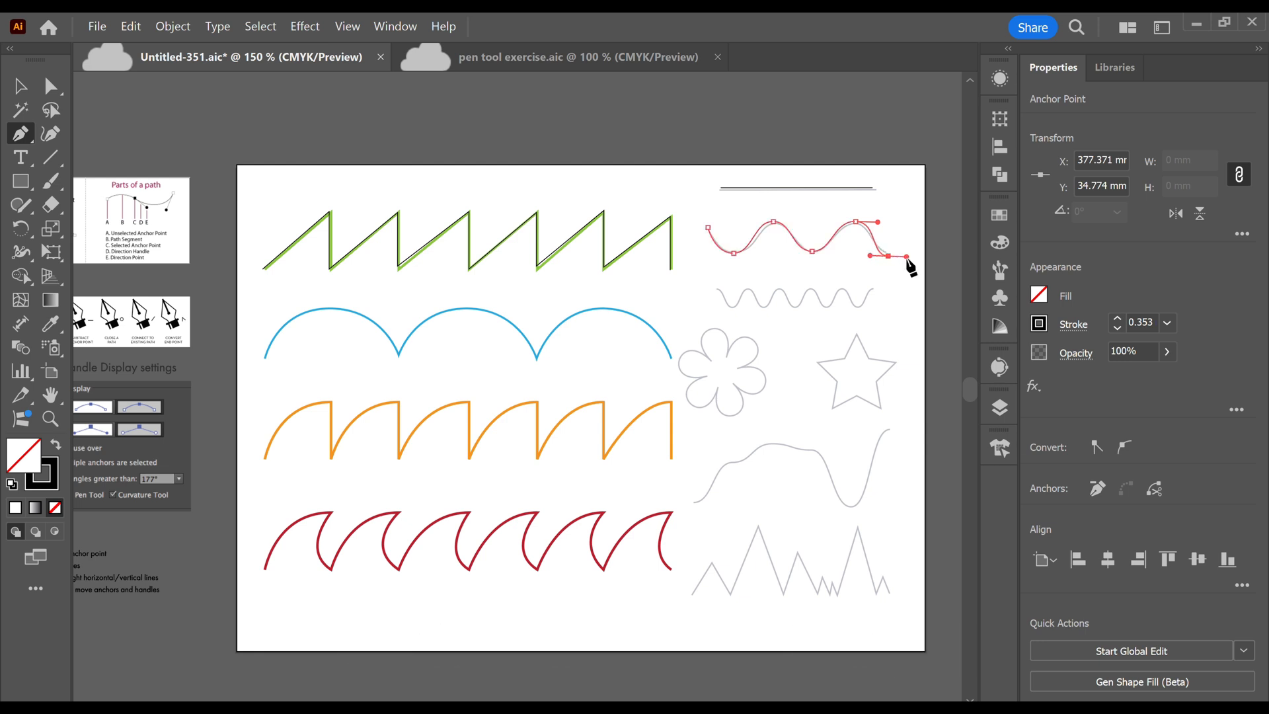
key(Escape)
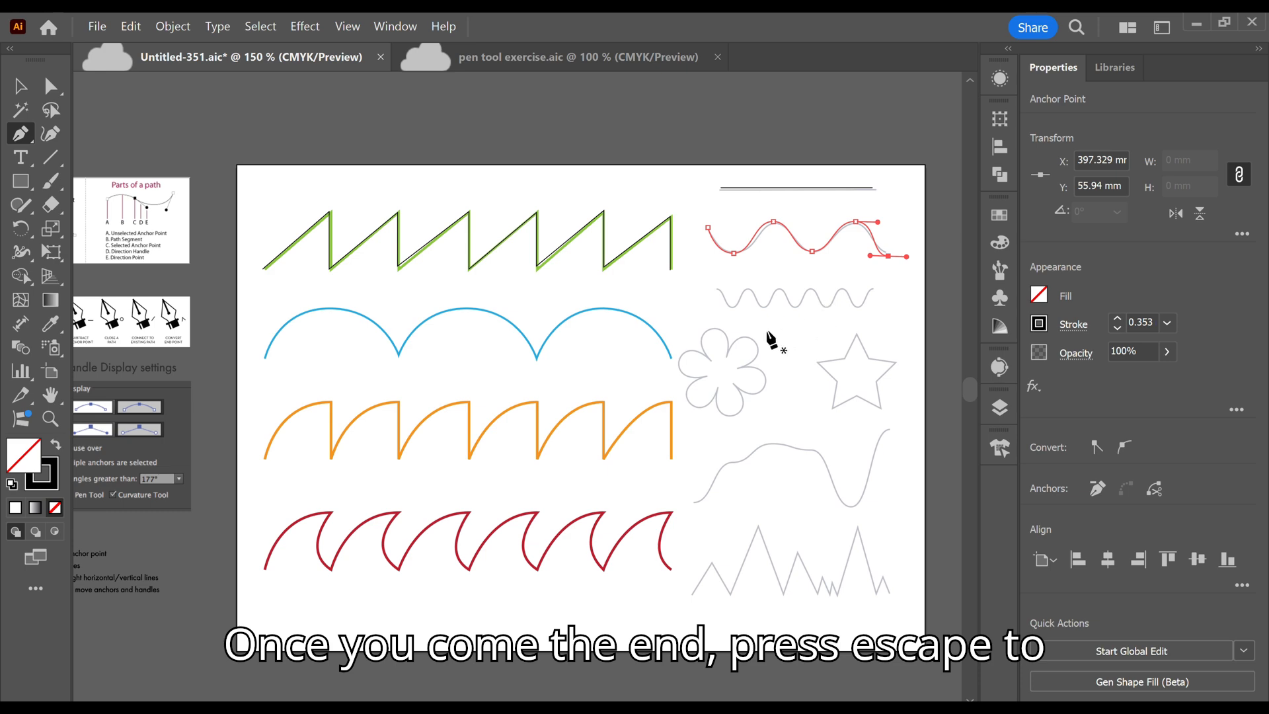
Trace the tight grey wave from its start to the third trough with smooth points, adjusting the direction handles to fit the curve.
scroll(723, 294, up, 2)
drag(722, 295, 521, 300)
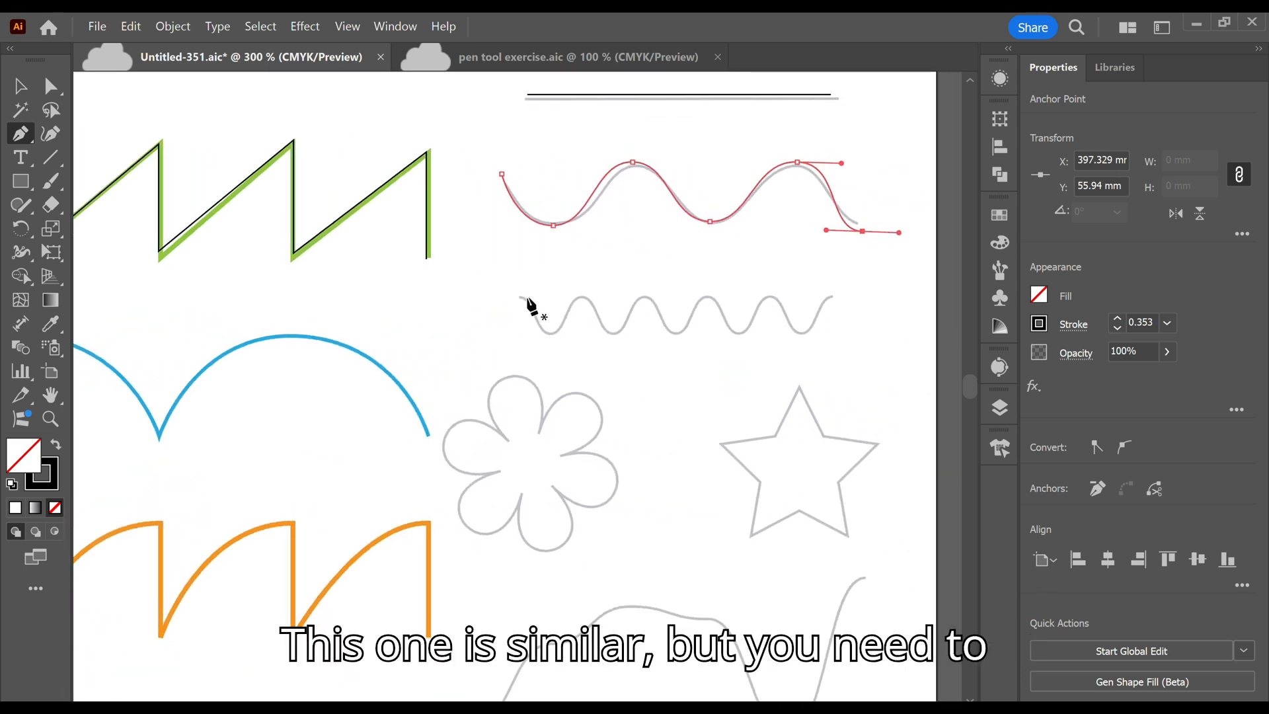
drag(518, 295, 614, 338)
ctrl+click(623, 340)
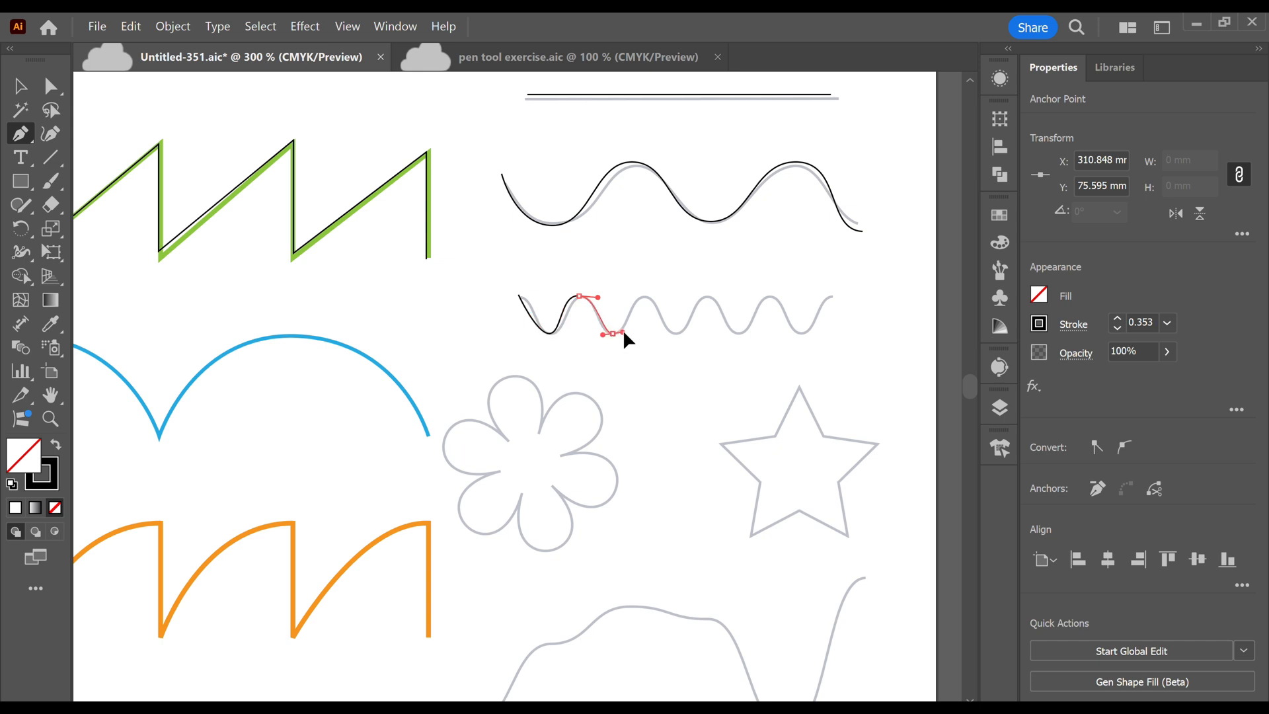
click(625, 332)
click(641, 299)
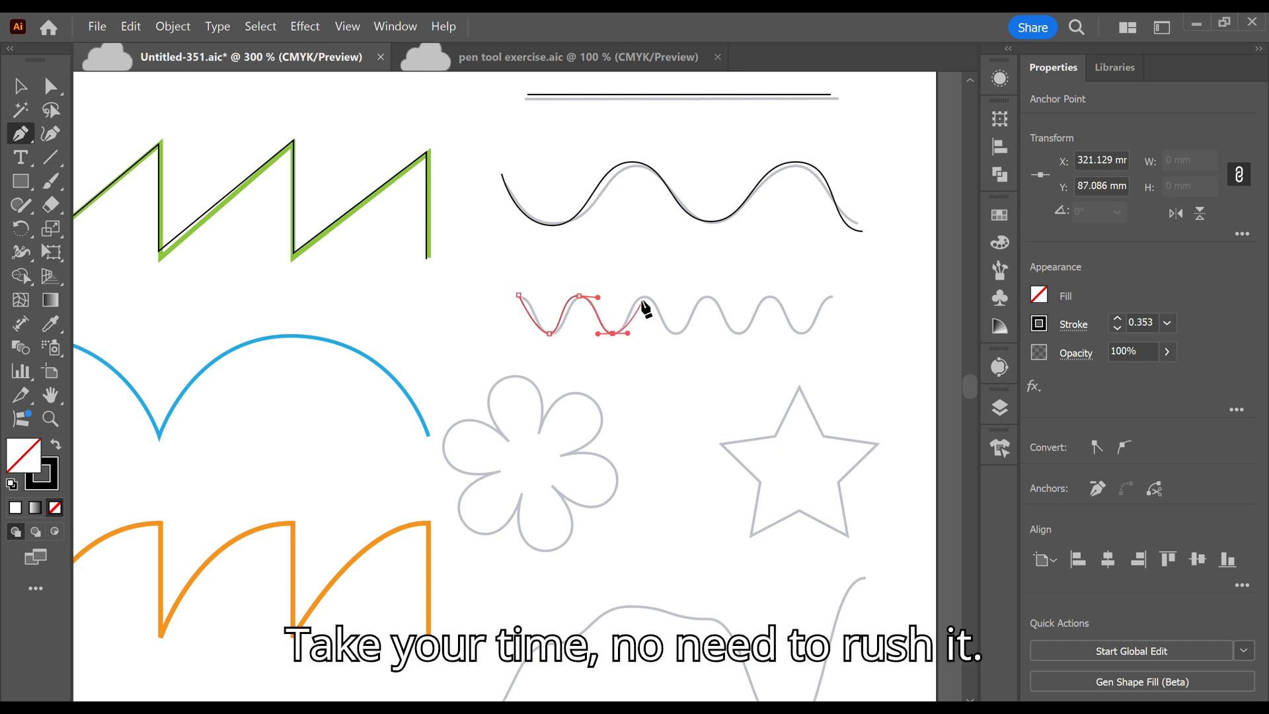
ctrl+click(650, 305)
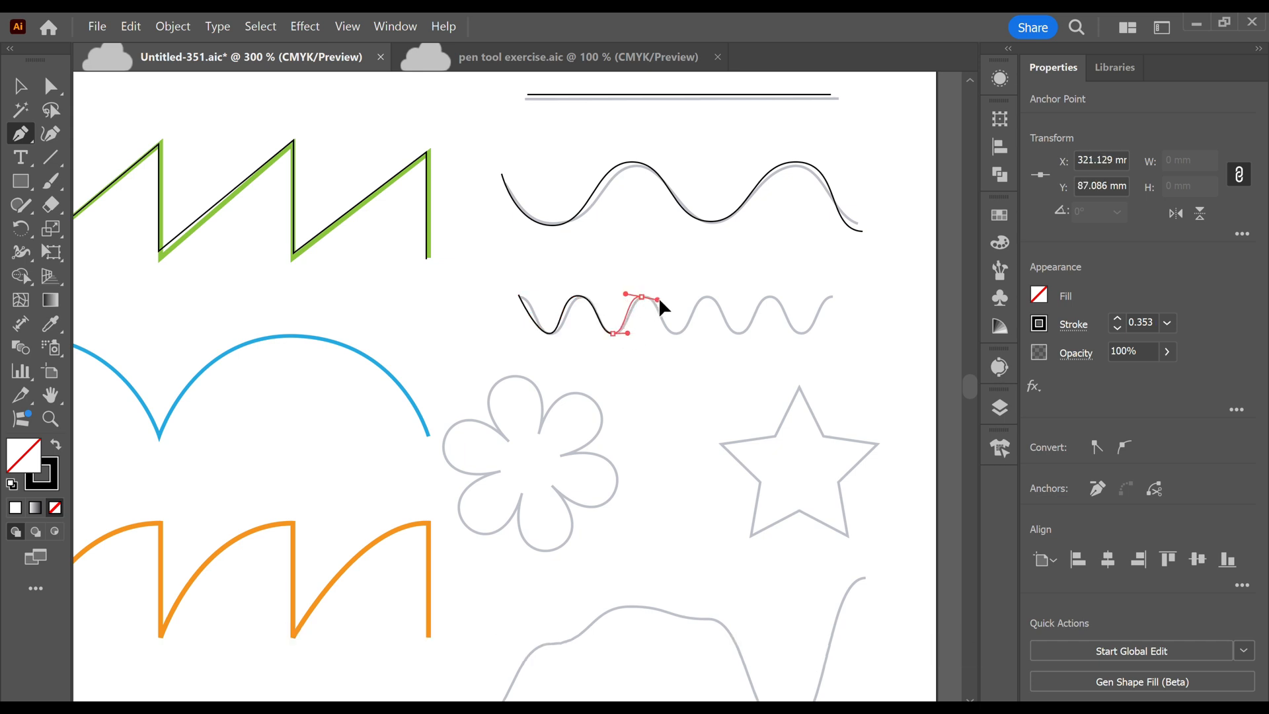
click(642, 297)
click(674, 334)
ctrl+click(683, 338)
click(688, 334)
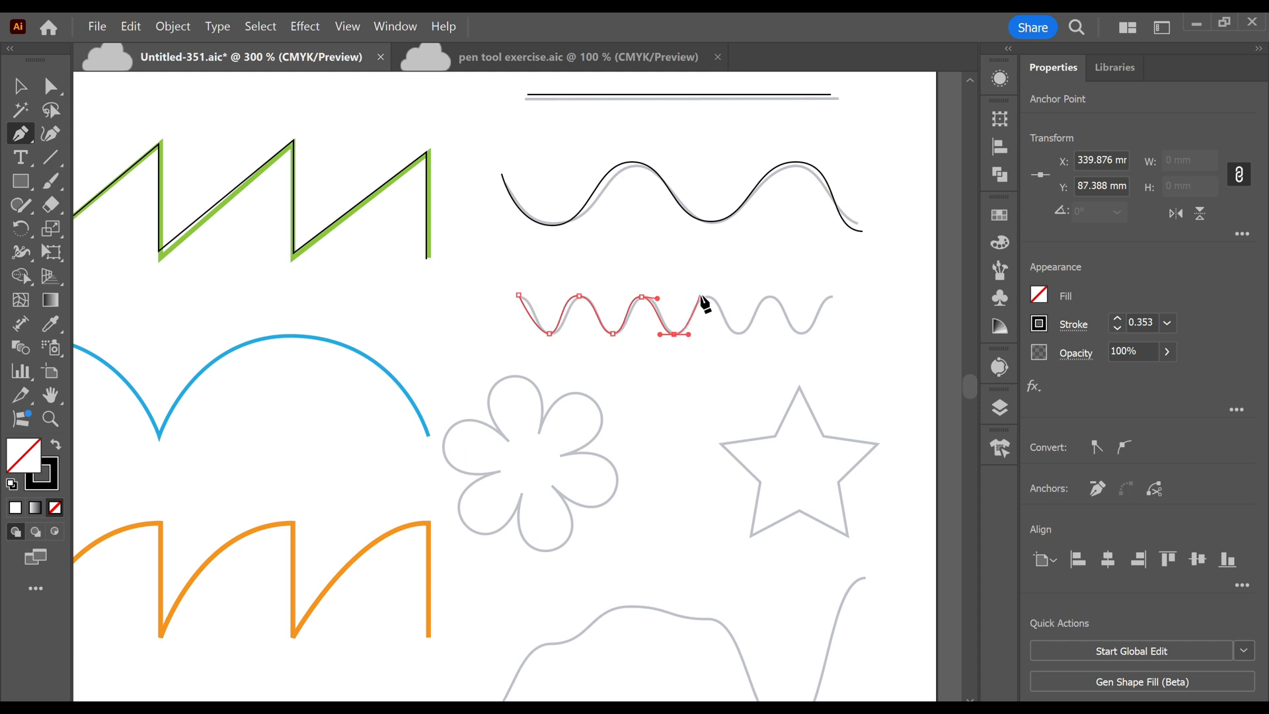
Continue the tight wave's path from the third trough to its far end with smooth points and end the path.
drag(705, 296, 722, 293)
ctrl+click(739, 337)
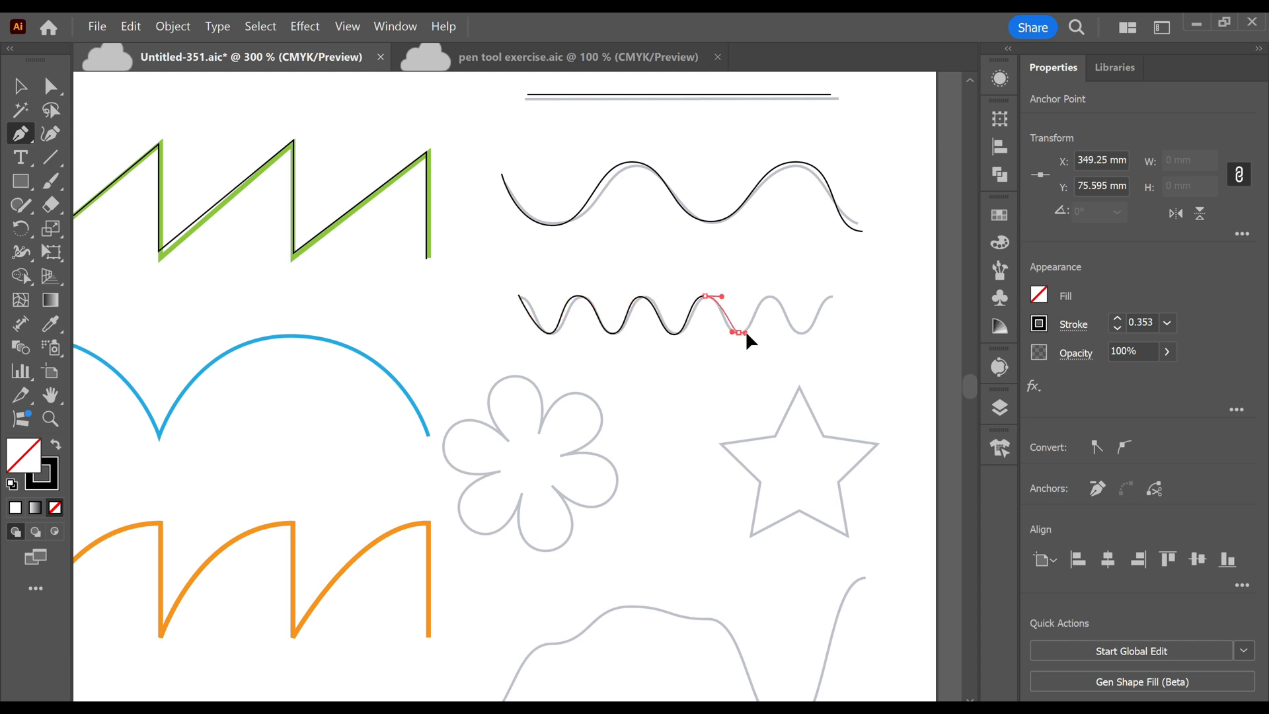
click(752, 331)
click(767, 296)
mouse_move(800, 298)
mouse_down()
mouse_move(781, 292)
mouse_move(802, 333)
mouse_move(842, 293)
mouse_up()
key(ctrl+s)
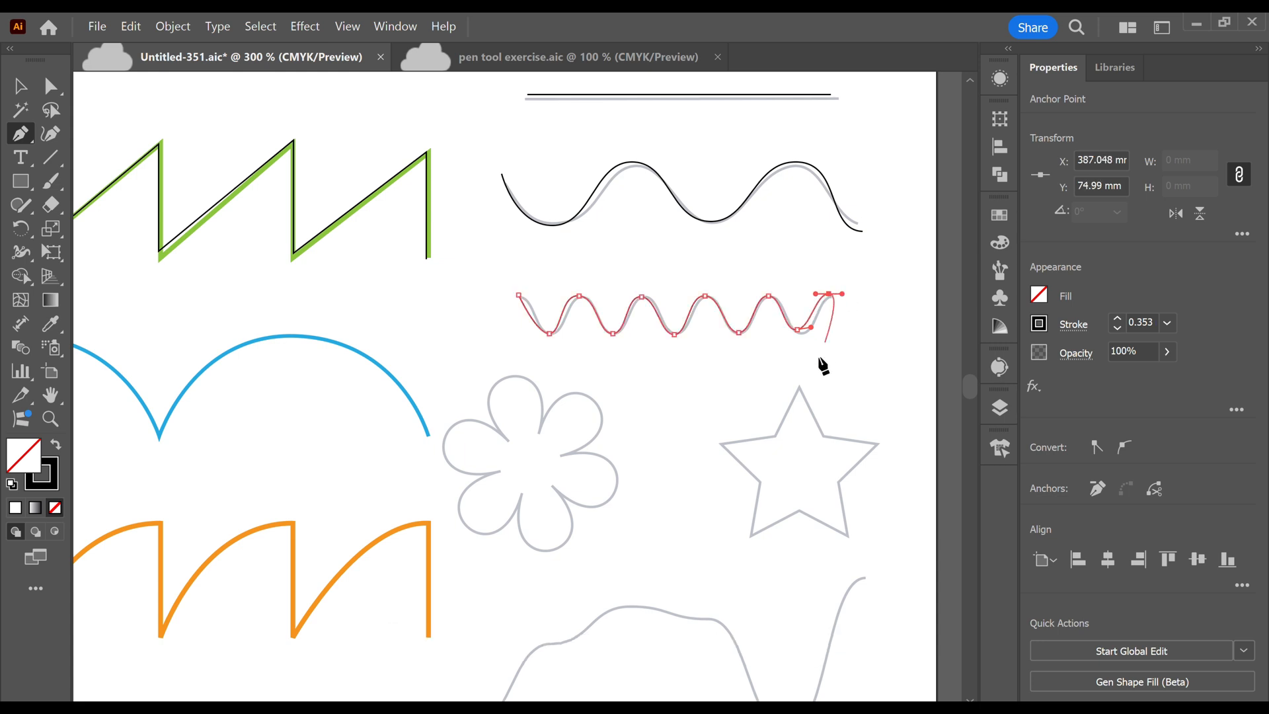
key(Escape)
Trace the three blue arches as one path, with smooth points at the tops and corner points where the arches meet.
scroll(668, 357, down, 1)
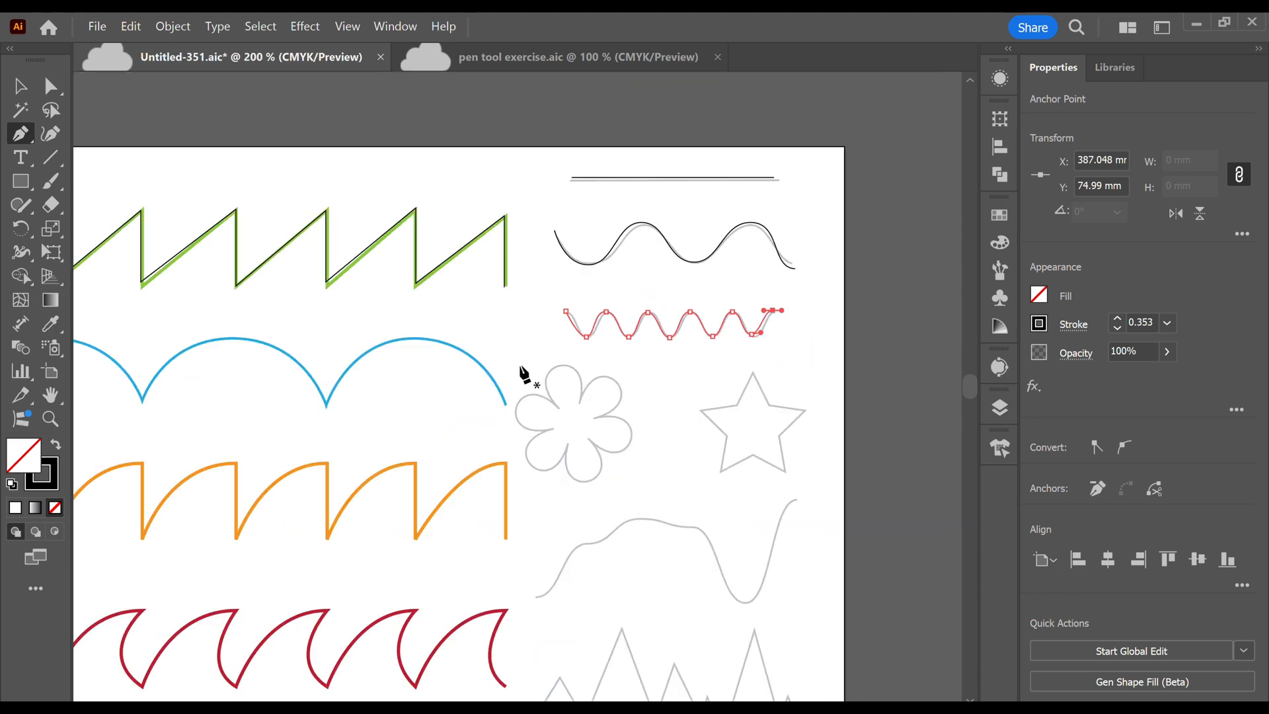
drag(522, 367, 713, 342)
scroll(550, 345, left, 5)
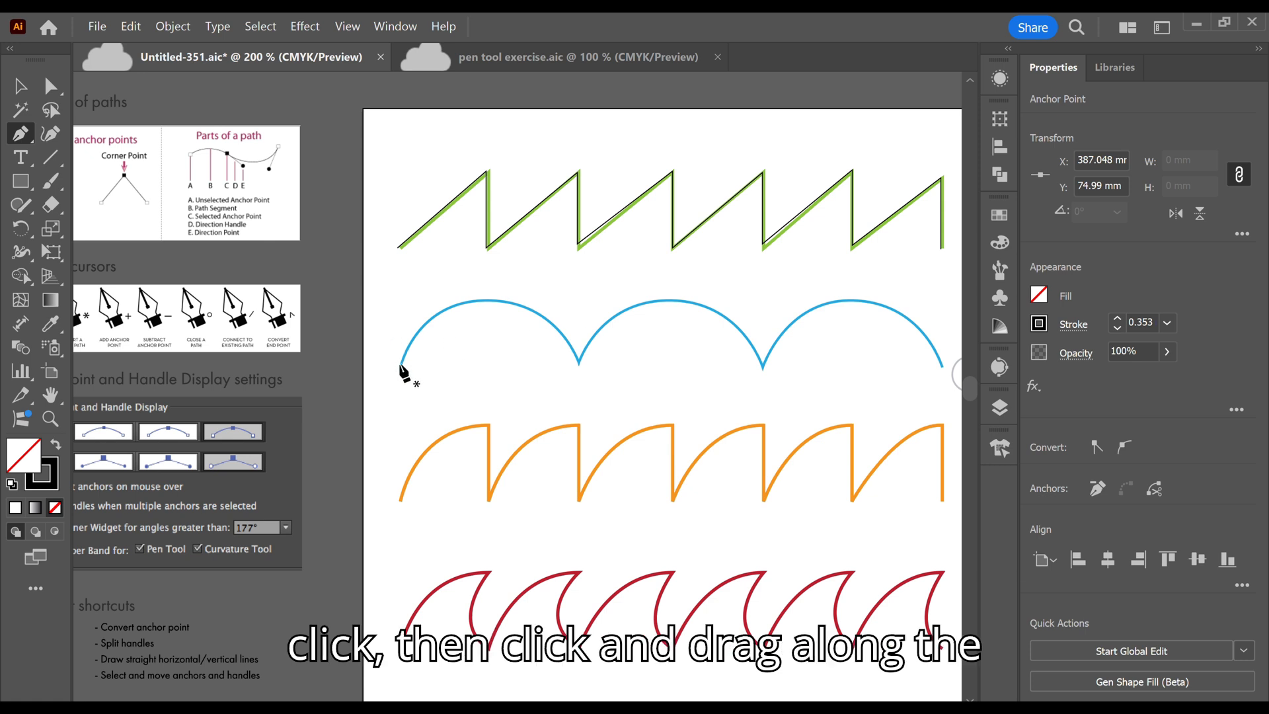
drag(400, 364, 547, 301)
click(579, 362)
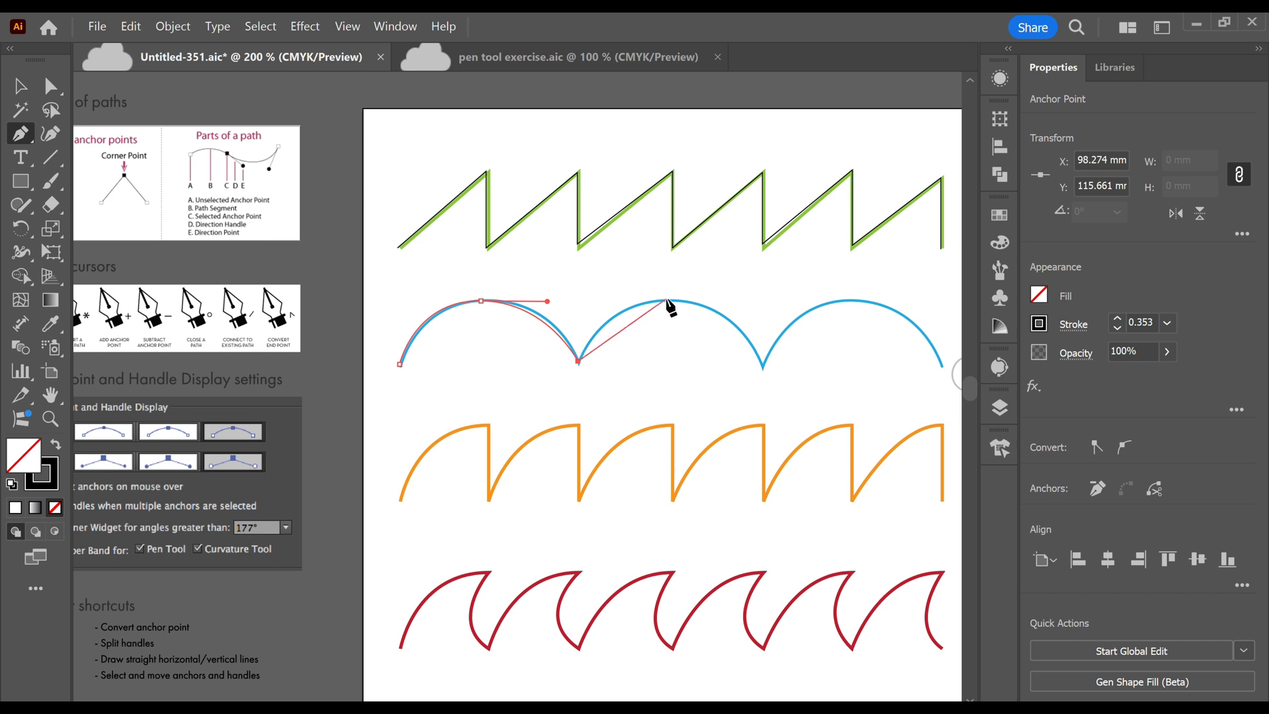
drag(661, 297, 727, 299)
click(764, 365)
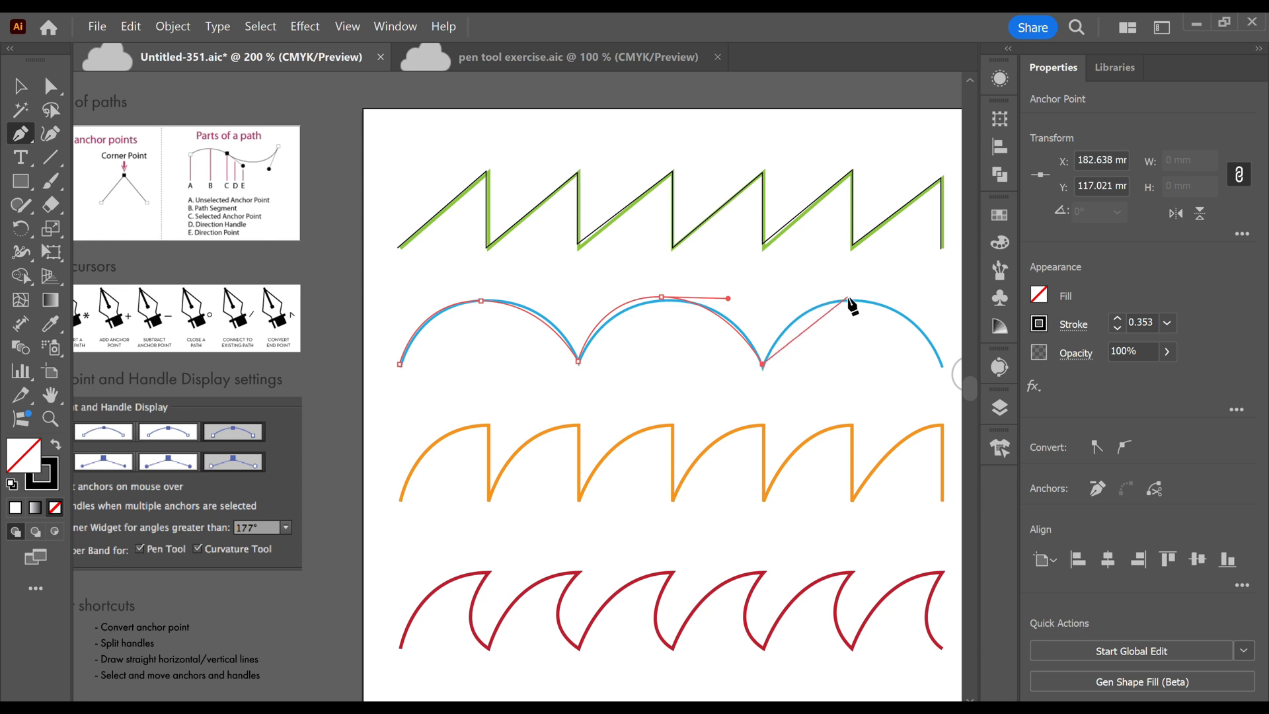
drag(848, 297, 905, 292)
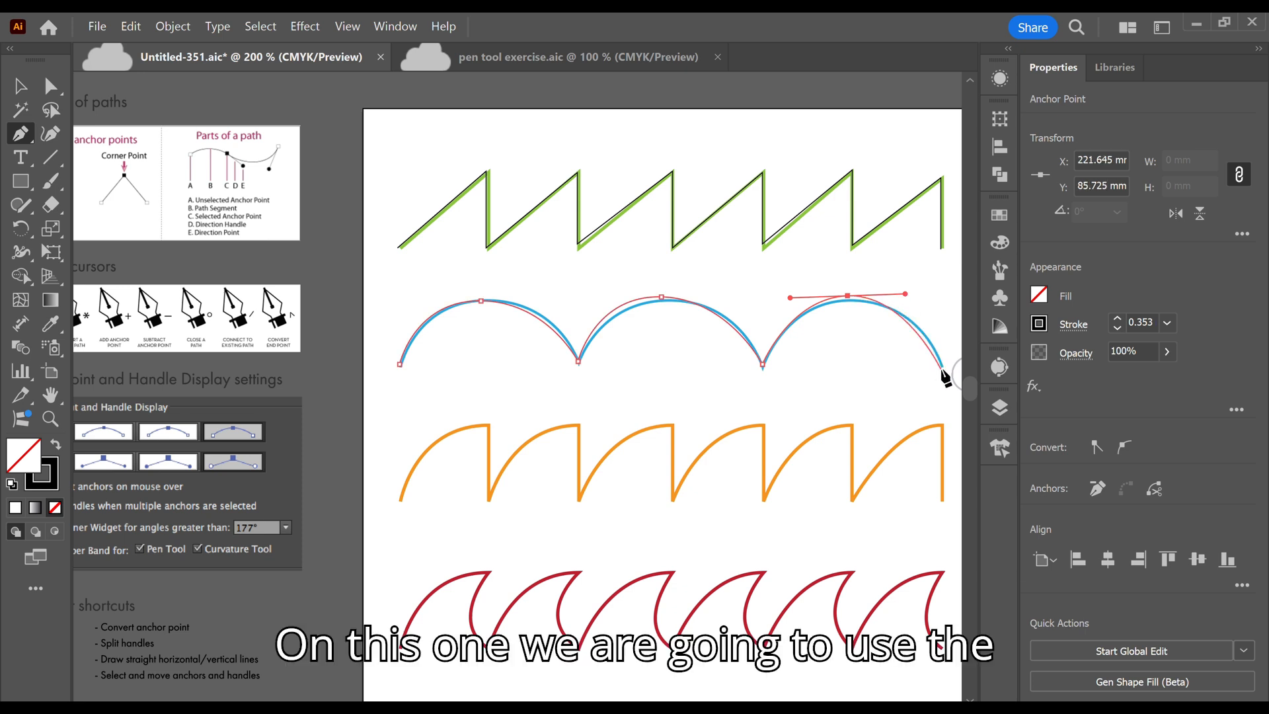
drag(943, 365, 811, 411)
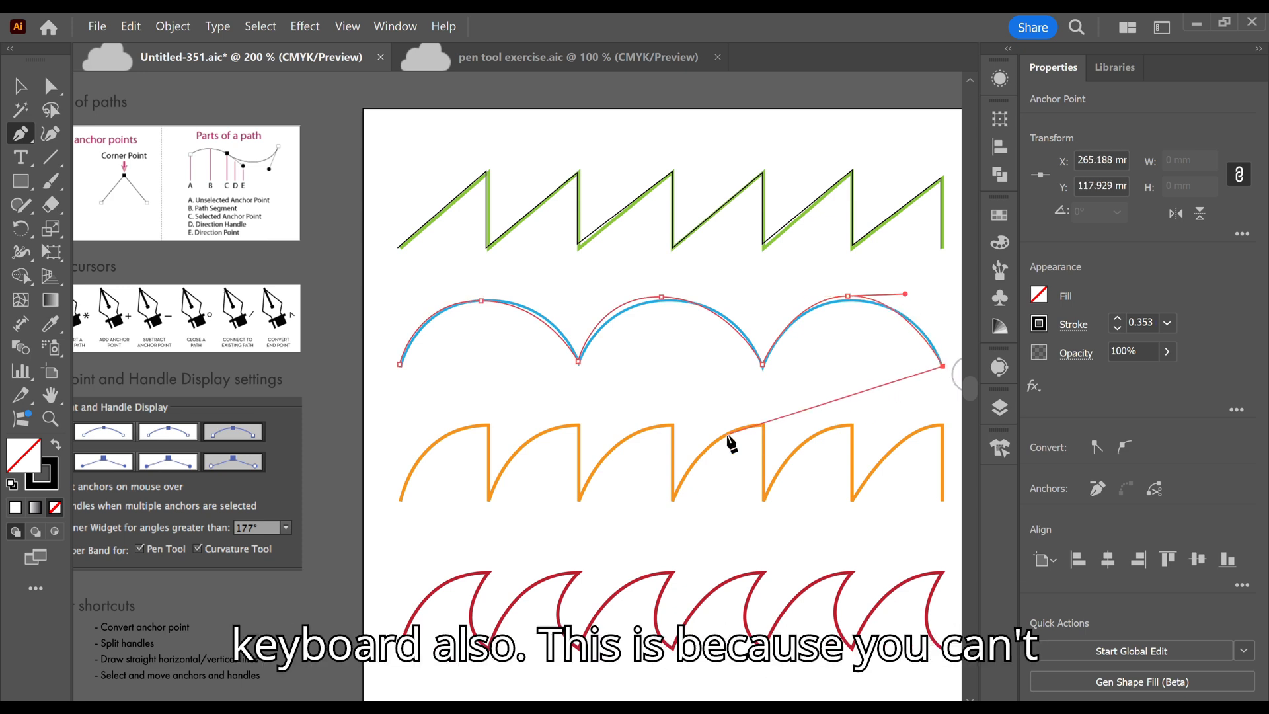
key(Escape)
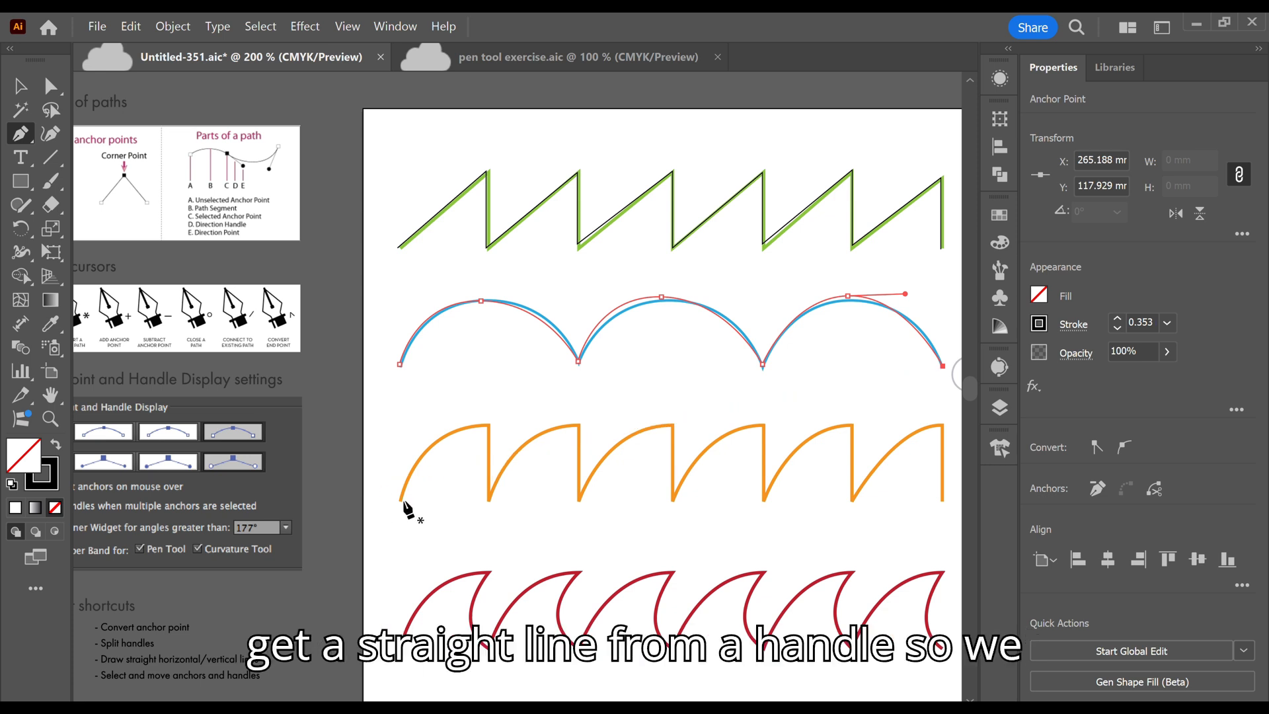
Trace the first orange shape with a curve to its peak, collapse the outgoing handle onto the anchor, and add the straight vertical drop.
click(399, 499)
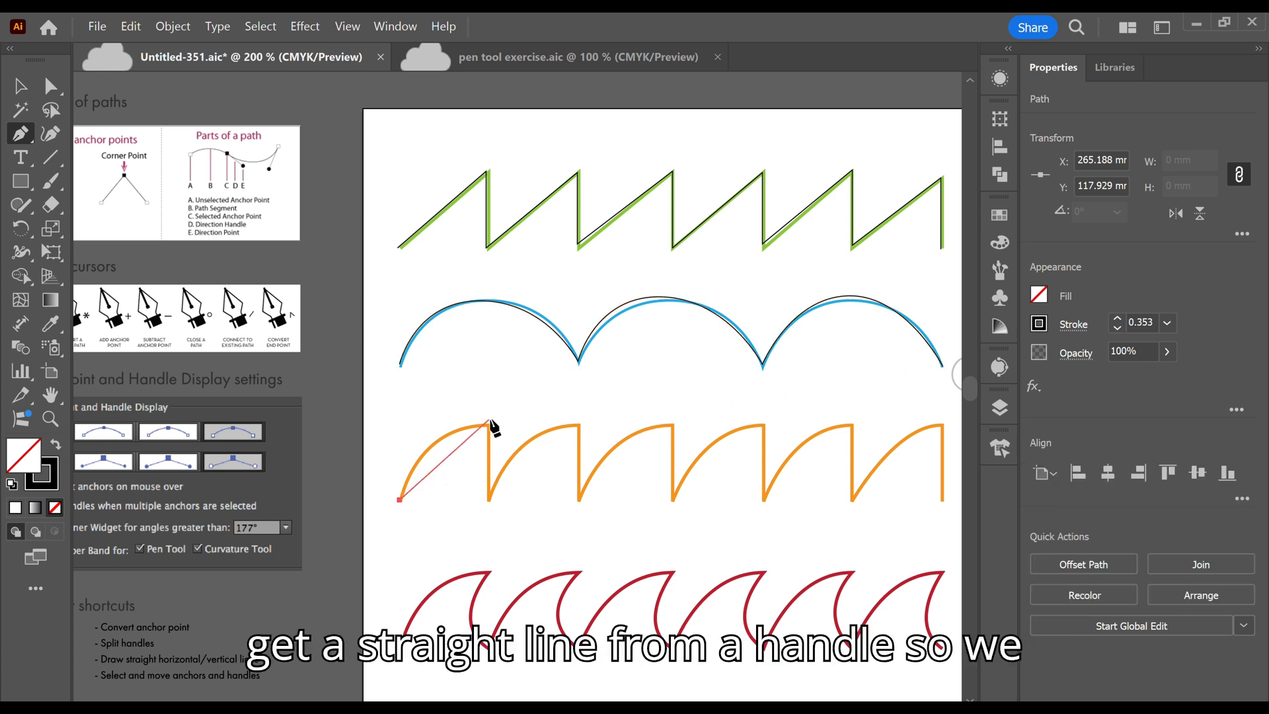
drag(489, 425, 557, 423)
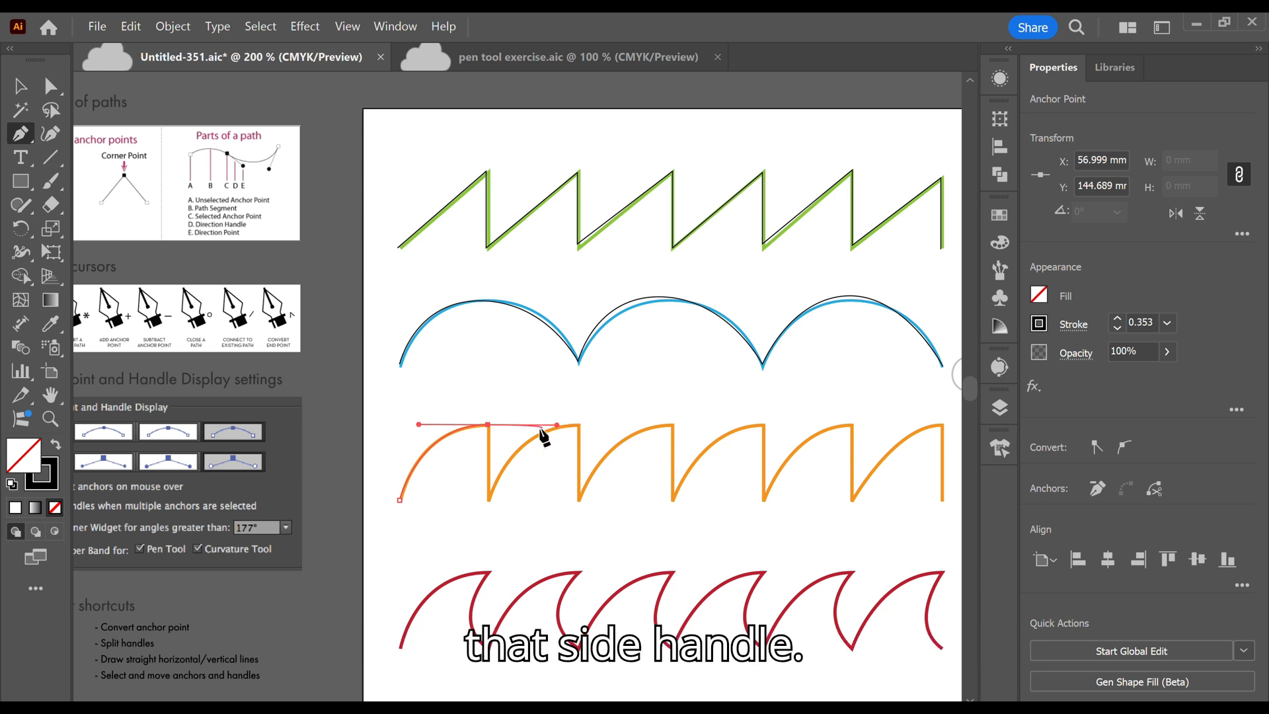
drag(559, 426, 487, 426)
click(489, 500)
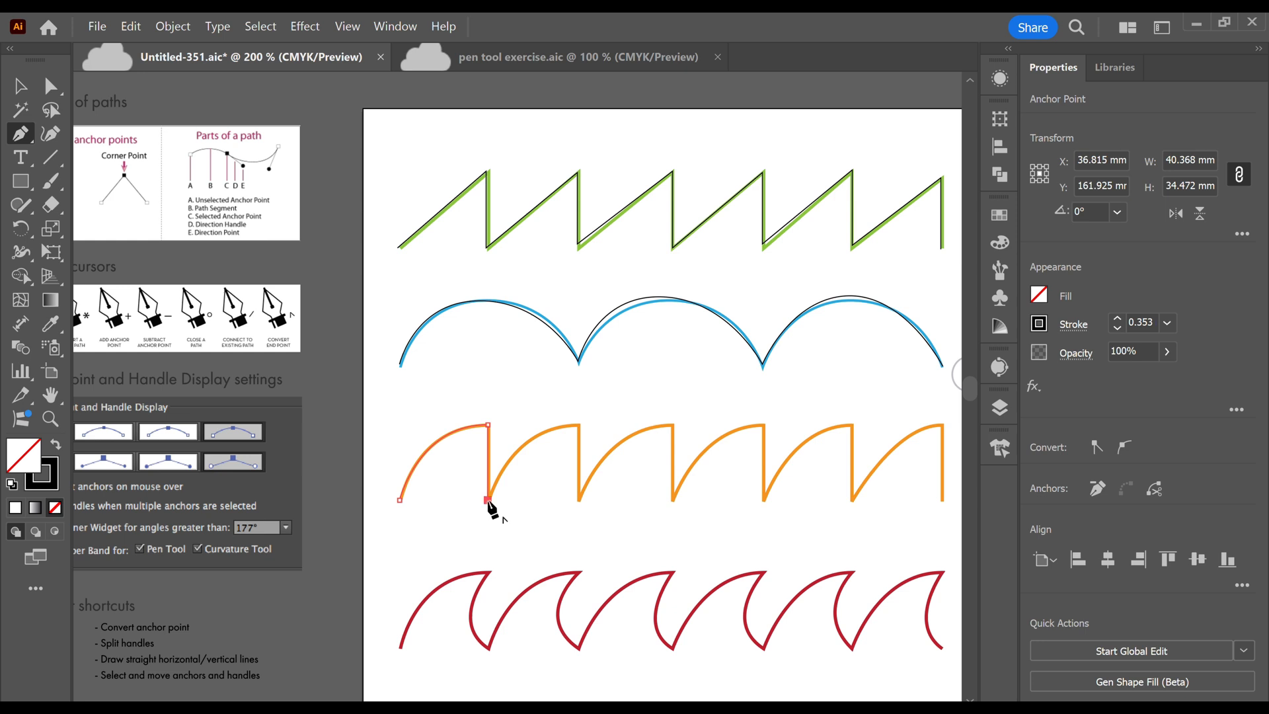
Continue the path along the second orange shape, collapsing the peak's outgoing handle before adding the straight vertical segment.
click(579, 424)
drag(586, 422, 636, 422)
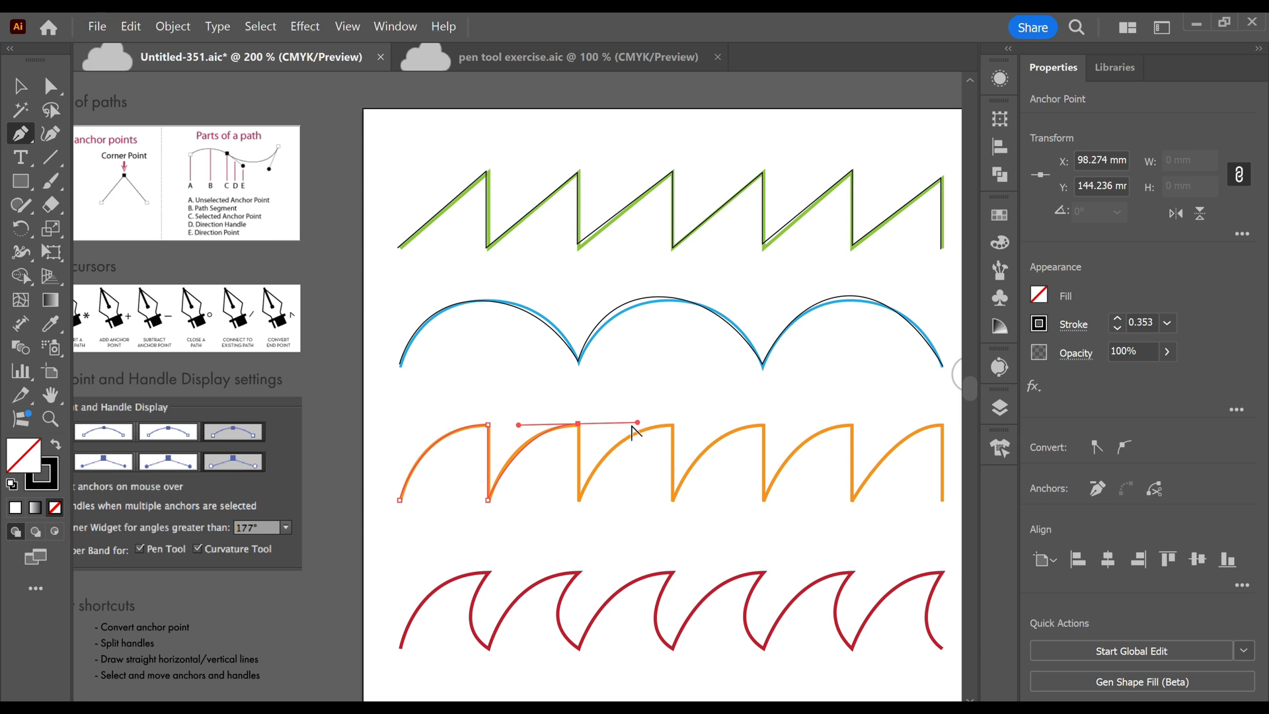
drag(635, 423, 617, 423)
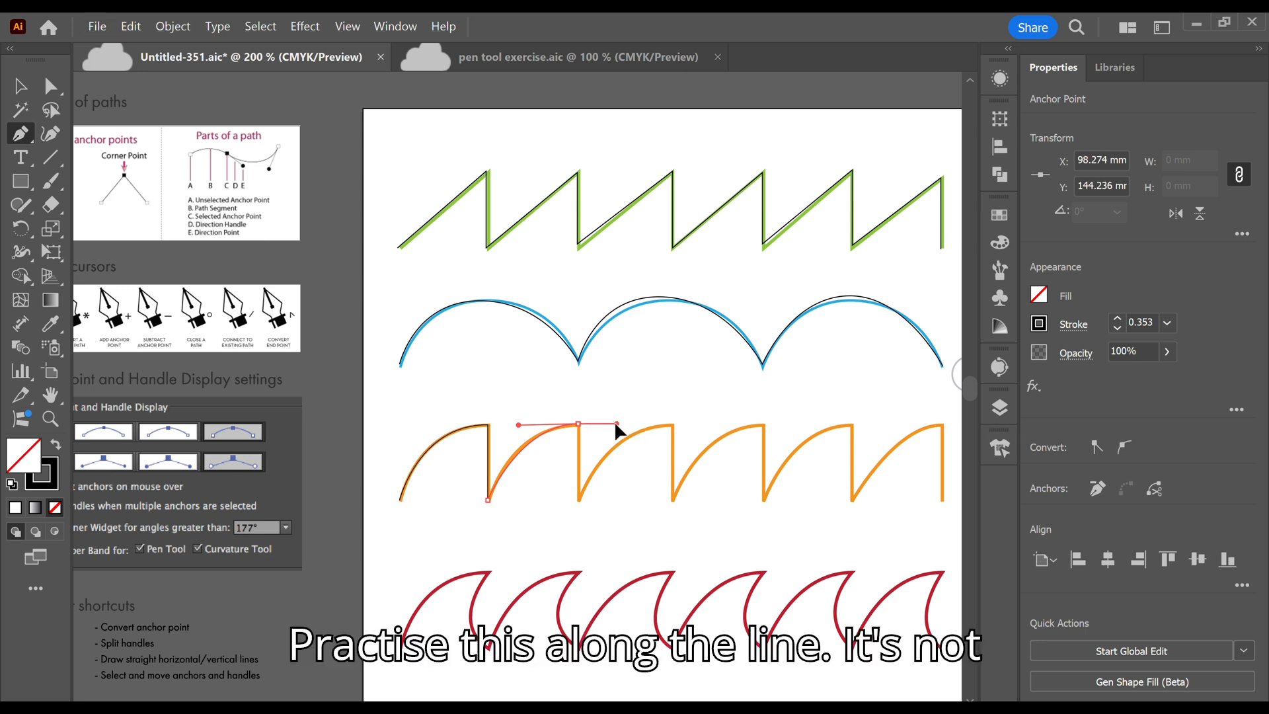
click(578, 425)
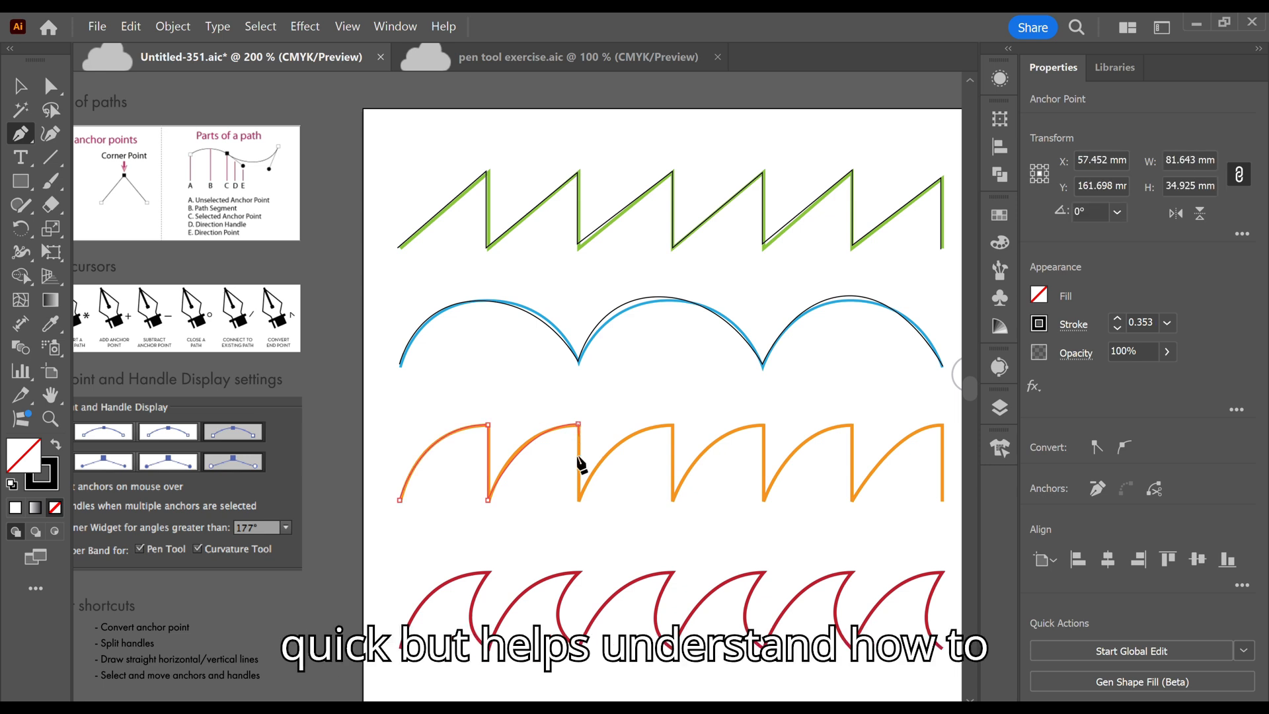
click(579, 499)
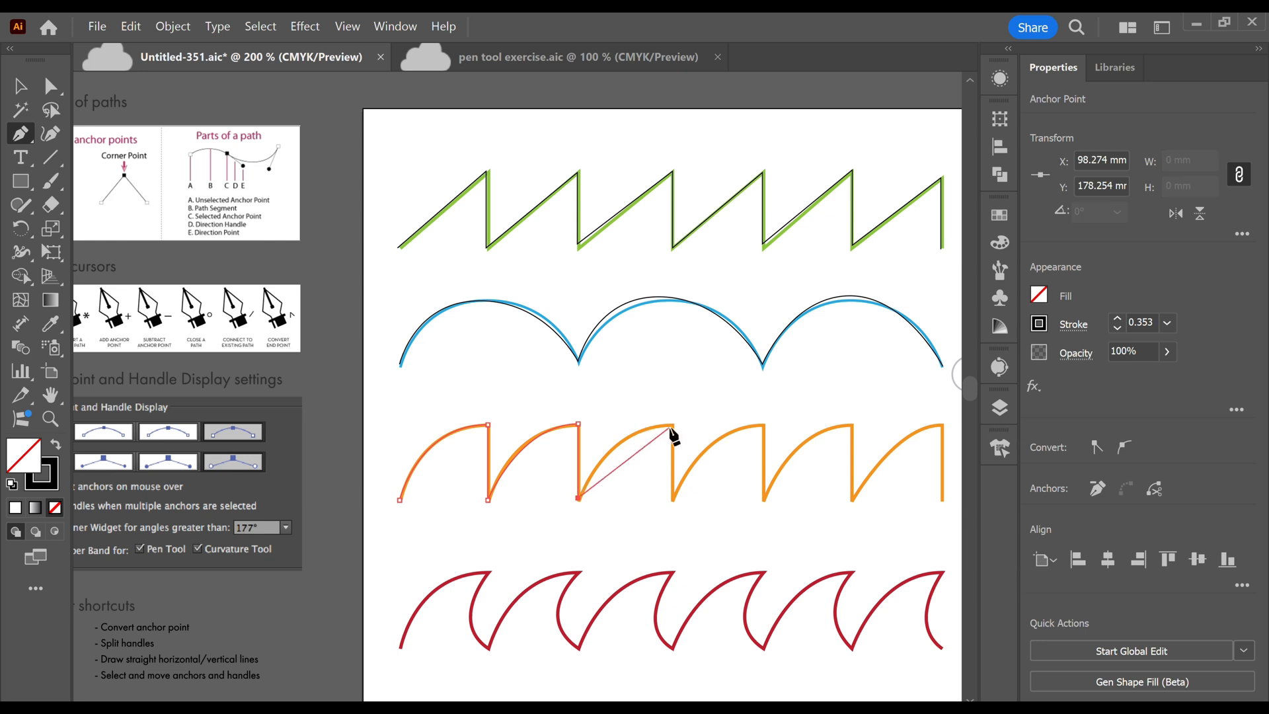
Continue the path along the third and fourth orange shapes, collapsing each peak's outgoing handle before adding the straight vertical drop.
drag(671, 423, 735, 421)
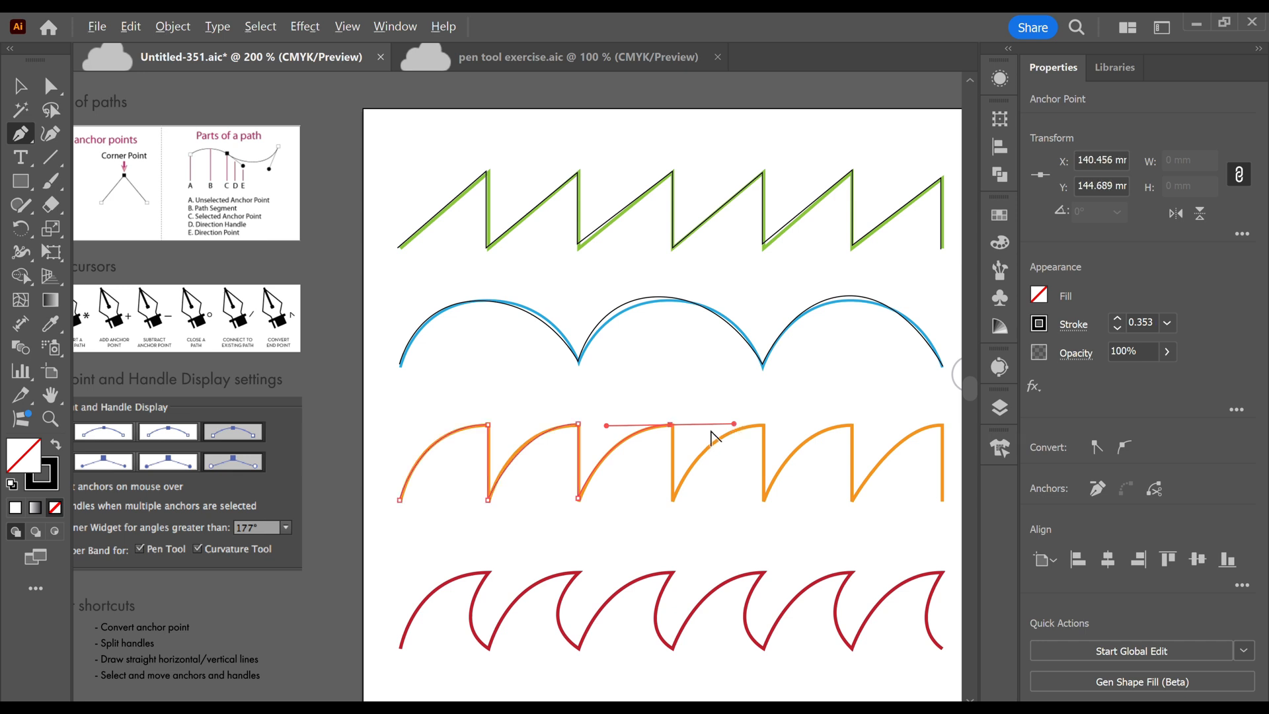
drag(731, 422, 675, 431)
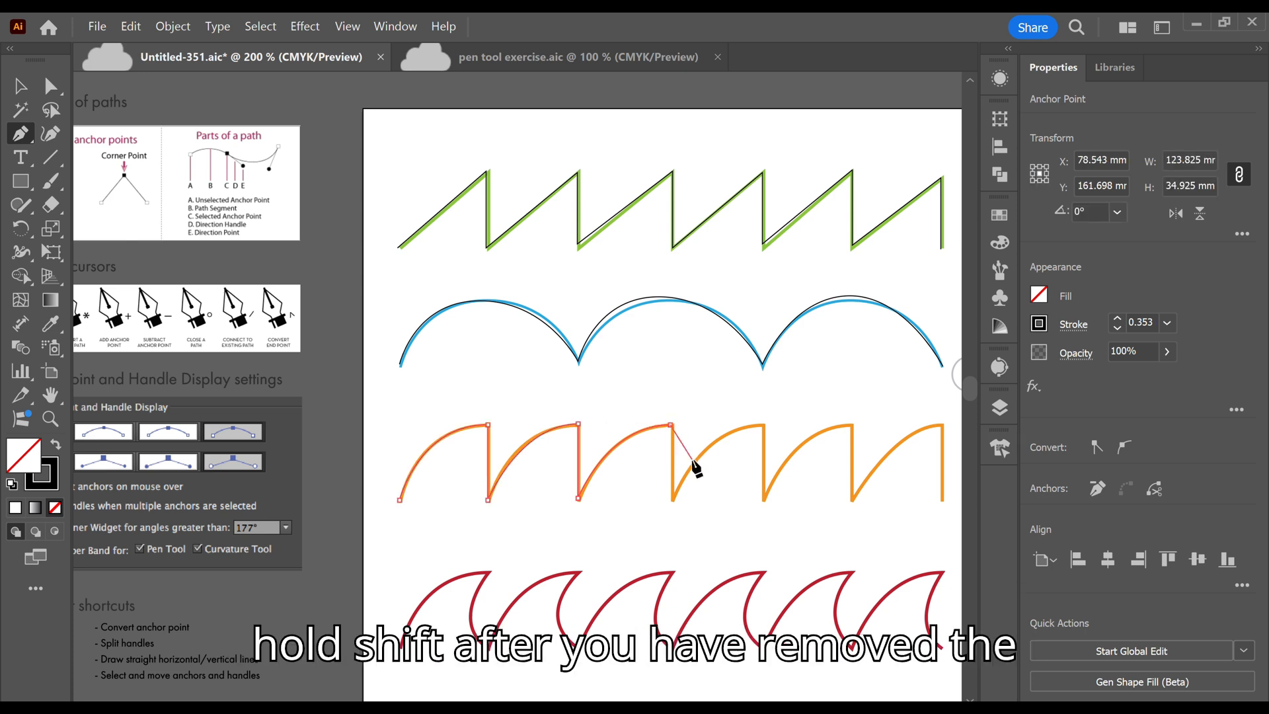
click(670, 499)
drag(764, 426, 817, 425)
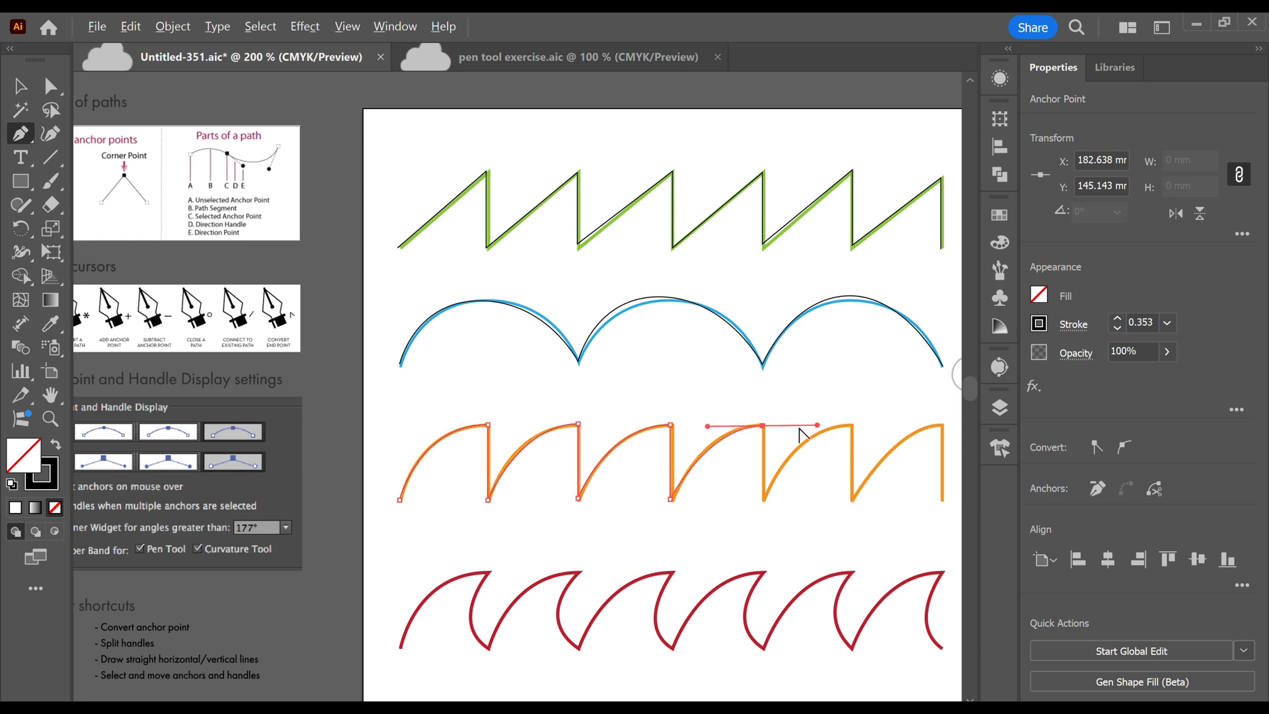
click(763, 425)
click(764, 499)
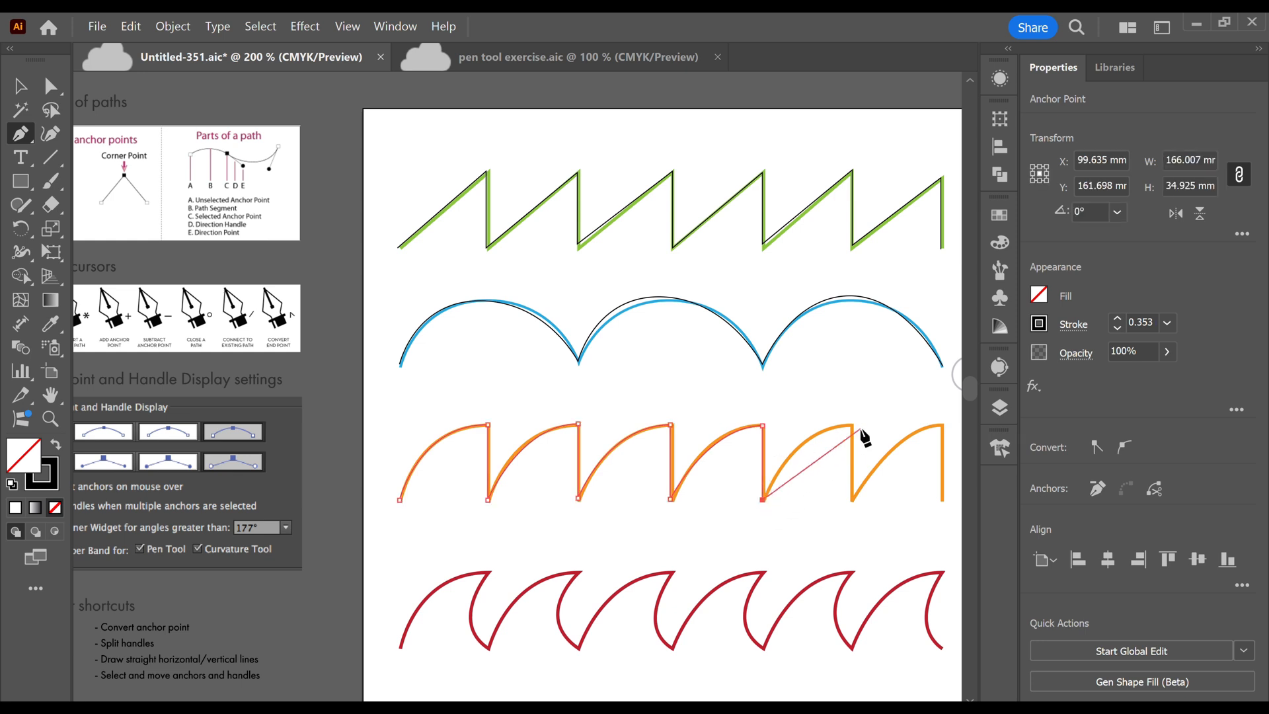
Trace the last two orange shapes with curved rises, collapsed peak handles and straight vertical drops, and end the path.
mouse_move(852, 425)
mouse_down()
mouse_move(912, 427)
mouse_move(857, 433)
mouse_up()
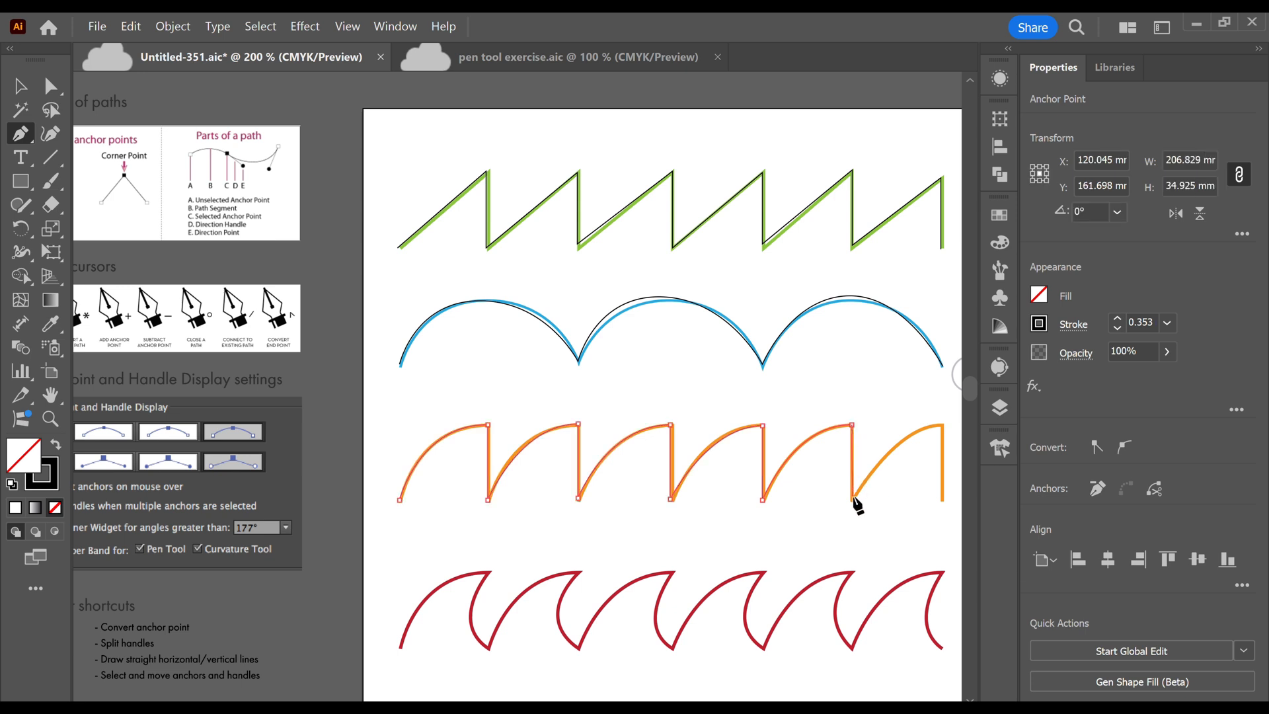
drag(943, 426, 884, 425)
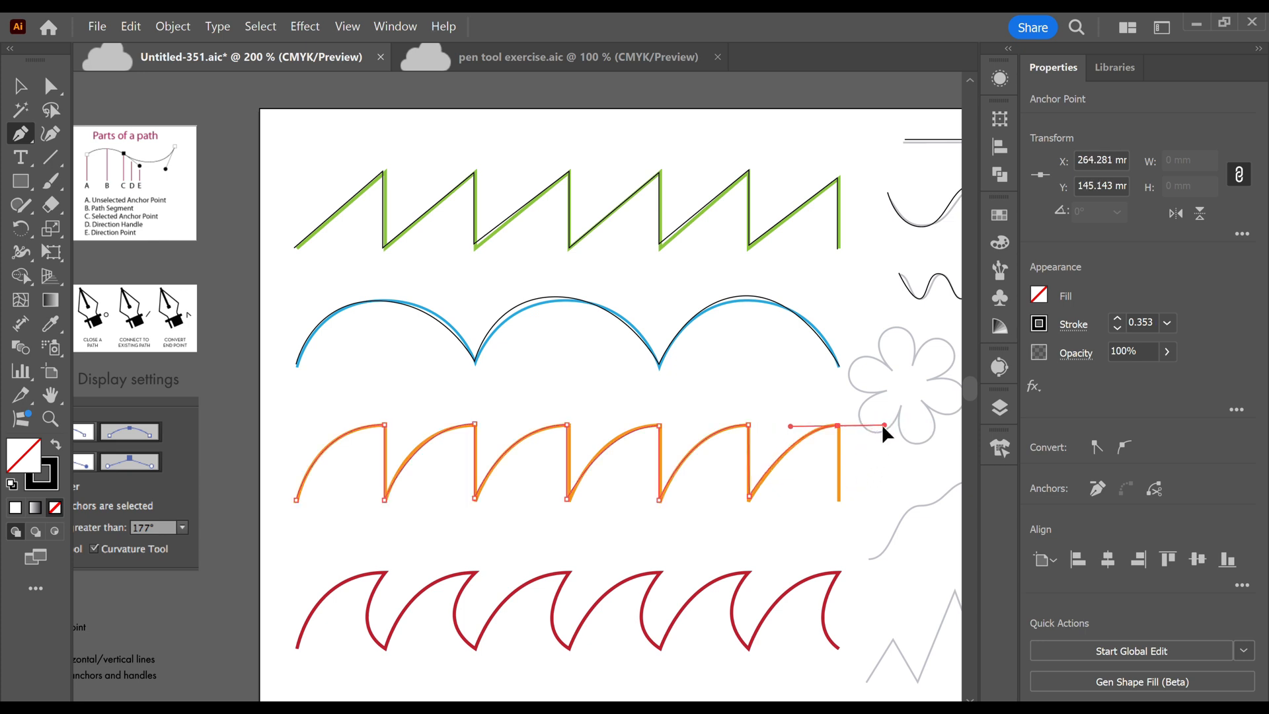
click(838, 426)
click(839, 500)
key(Escape)
Start a path on the red row and trace its first two hooked shapes with curves, collapsing outgoing handles to form corner points.
key(space)
drag(461, 592, 547, 403)
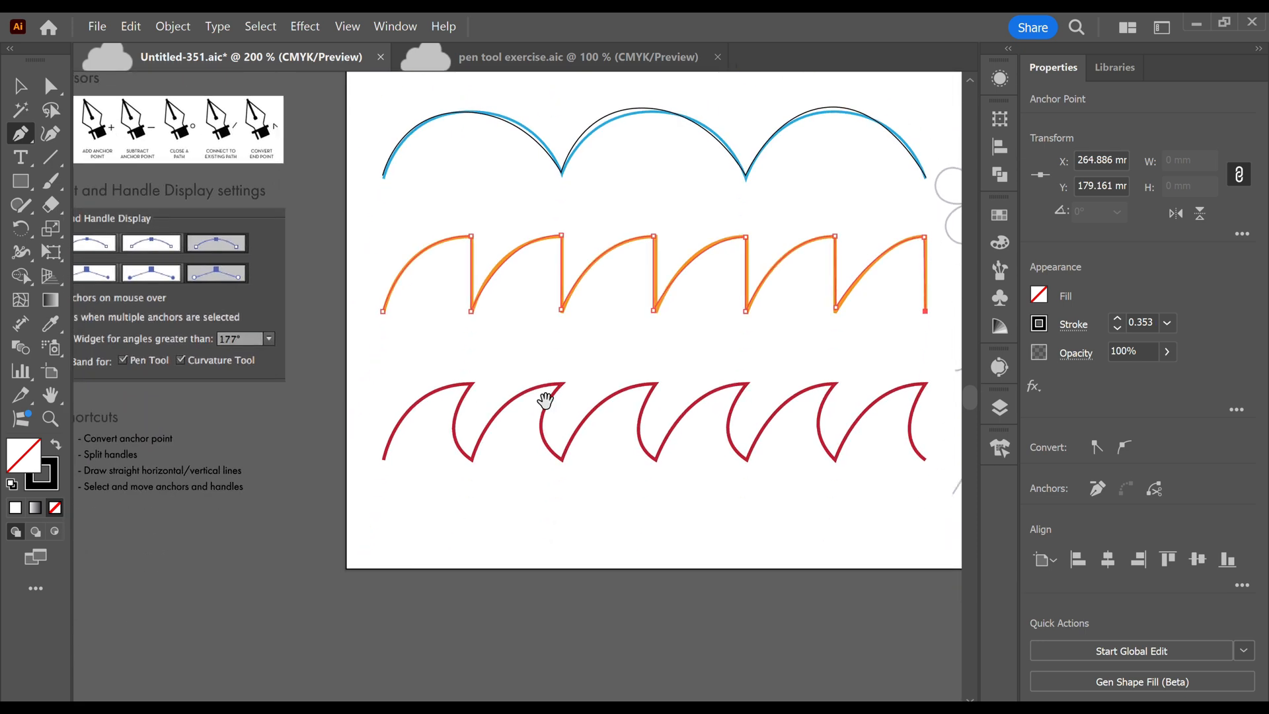
click(384, 457)
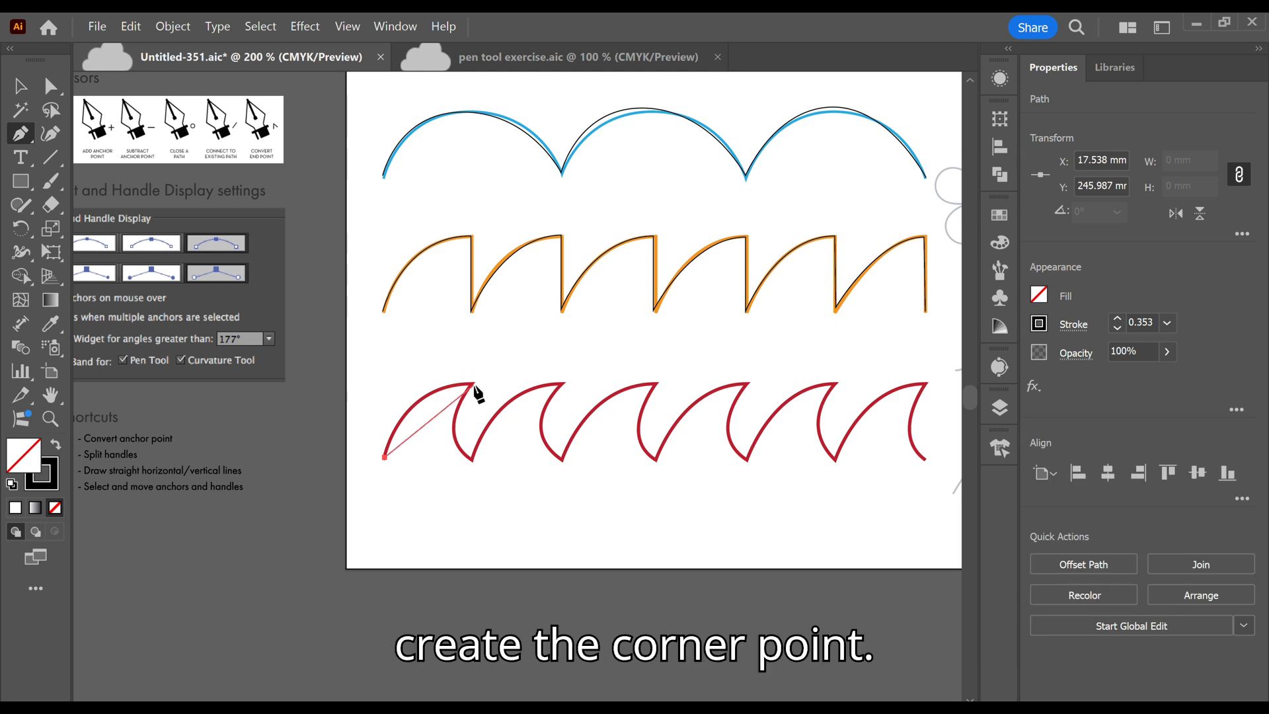
drag(474, 382, 539, 380)
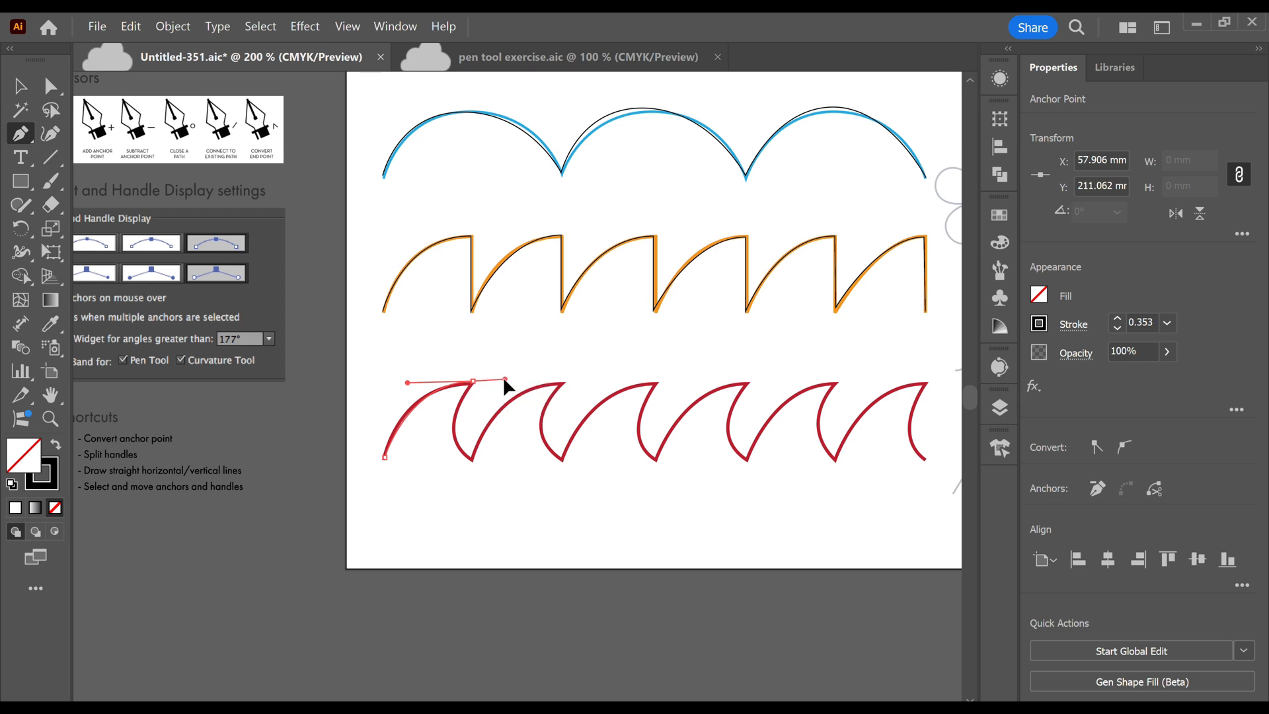
click(473, 381)
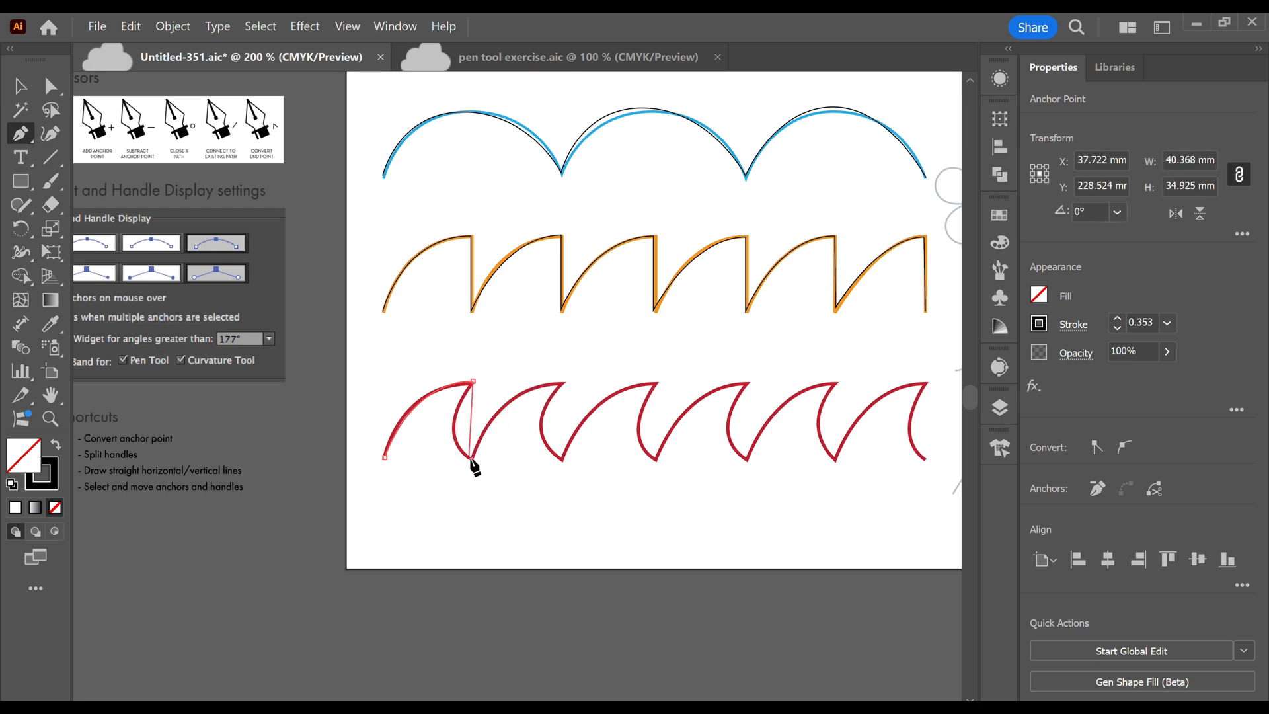
mouse_move(471, 458)
mouse_down()
mouse_move(506, 461)
mouse_move(500, 480)
mouse_move(513, 487)
mouse_move(475, 467)
mouse_up()
mouse_move(562, 384)
mouse_down()
mouse_move(636, 380)
mouse_move(563, 394)
mouse_up()
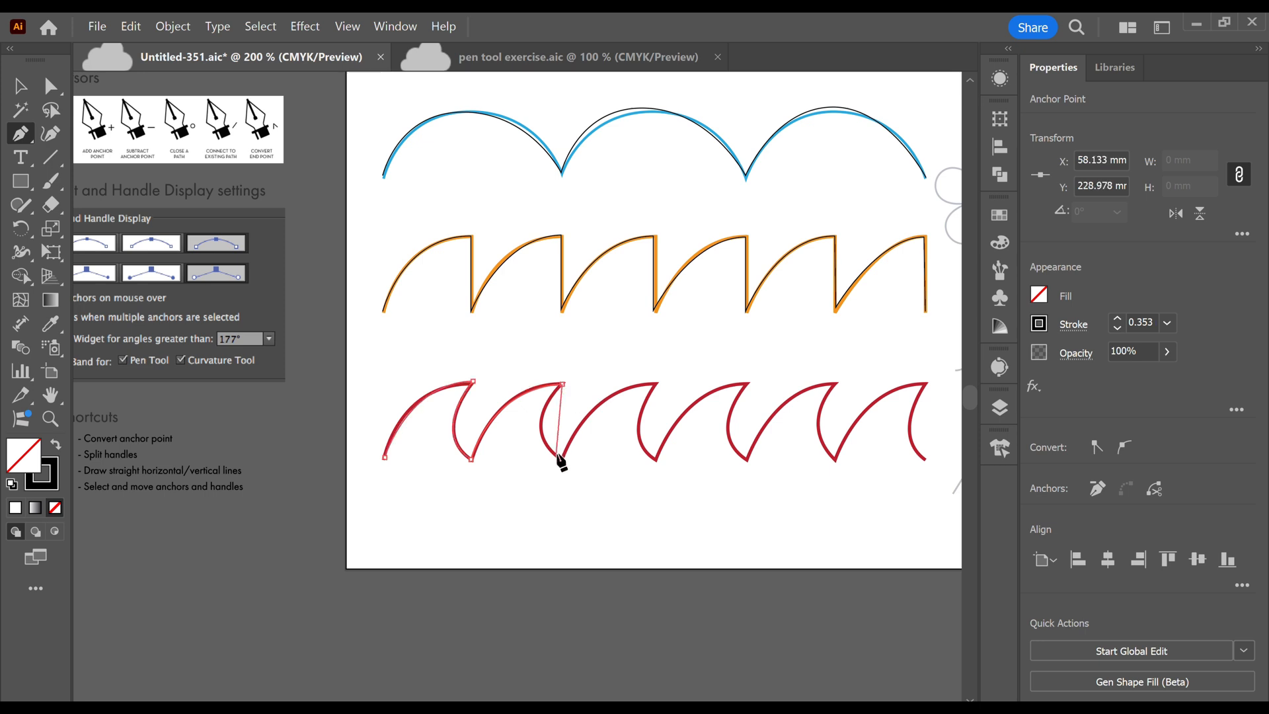
mouse_move(560, 457)
mouse_down()
mouse_move(579, 458)
mouse_move(587, 489)
mouse_move(603, 494)
mouse_move(551, 458)
mouse_up()
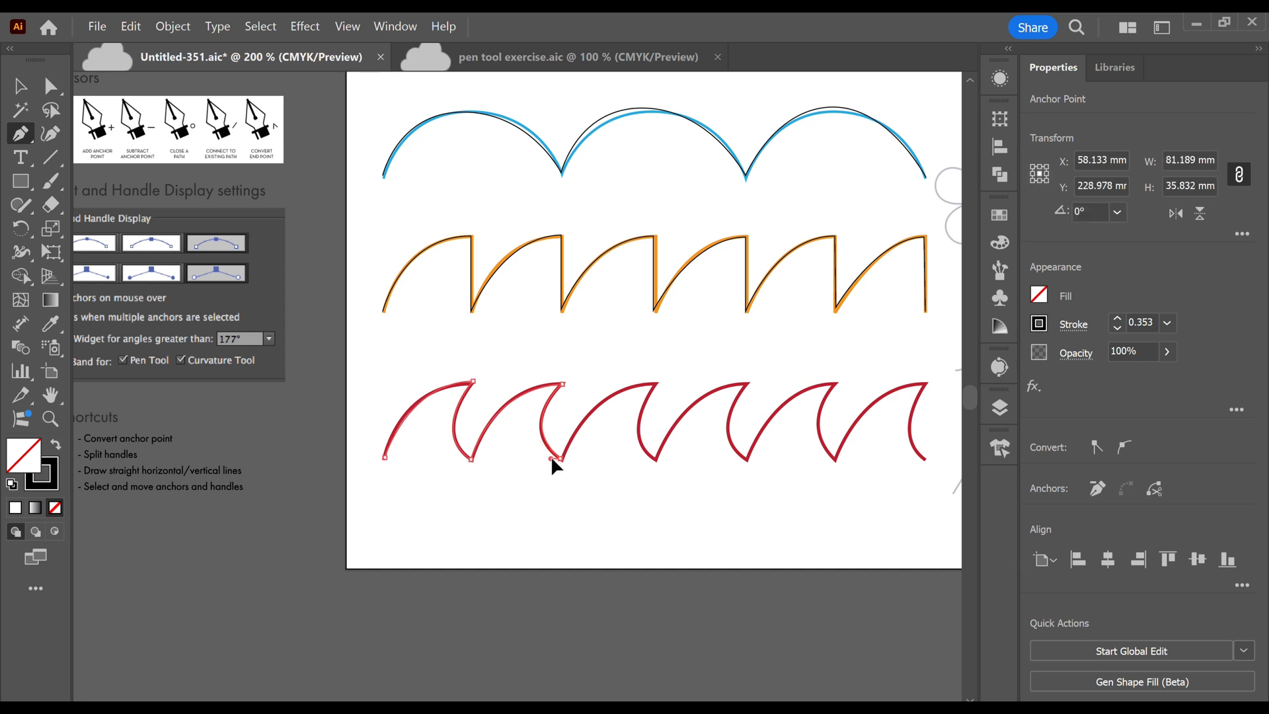
Continue the red path along the third and fourth hooked shapes, with corner points at the peaks and the lower tips.
mouse_move(656, 382)
mouse_down()
mouse_move(731, 396)
mouse_move(657, 383)
mouse_up()
mouse_move(657, 459)
mouse_down()
mouse_move(688, 493)
mouse_move(655, 460)
mouse_up()
drag(750, 381, 785, 388)
drag(746, 458, 784, 491)
Trace the last two red hooked shapes with curved segments, finishing at the row's far end.
mouse_move(836, 381)
mouse_down()
mouse_move(886, 385)
mouse_move(895, 399)
mouse_move(841, 390)
mouse_up()
mouse_move(834, 458)
mouse_down()
mouse_move(872, 502)
mouse_move(836, 461)
mouse_up()
drag(925, 382, 869, 378)
click(821, 382)
drag(820, 459, 854, 476)
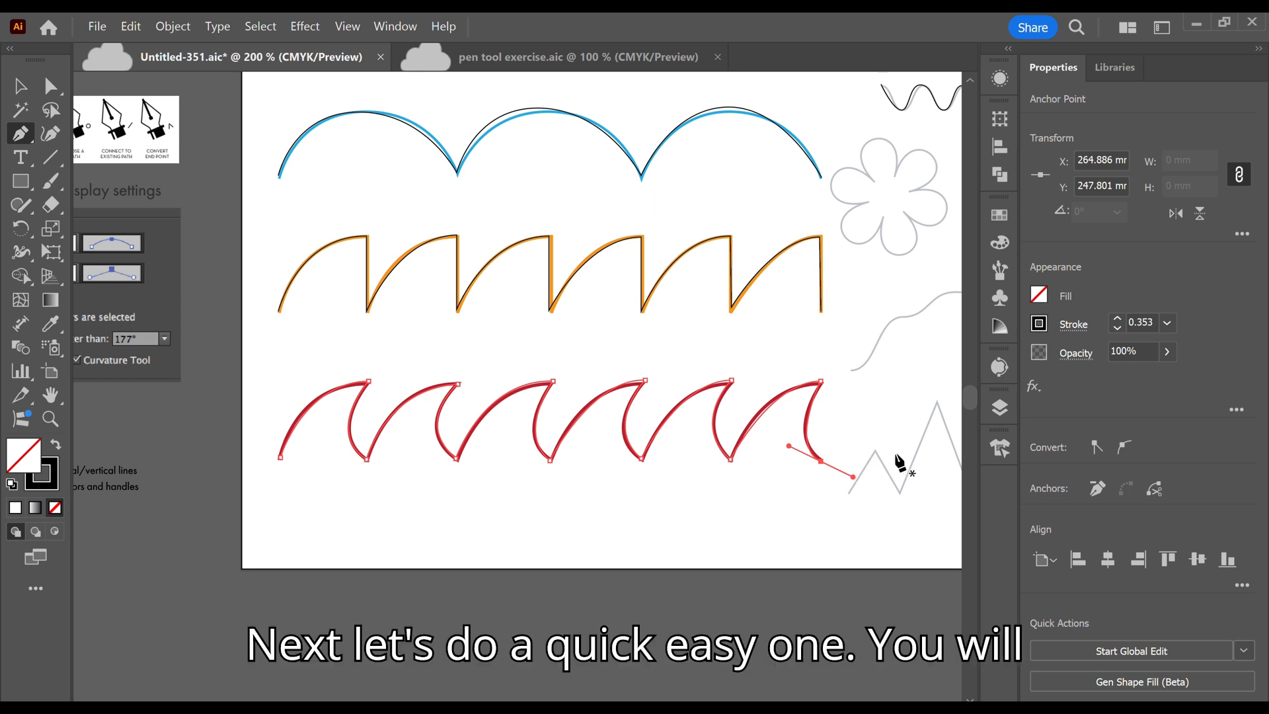
Trace the grey line of uneven jagged peaks with straight segments between corner points and end the path.
drag(871, 494, 699, 503)
click(674, 499)
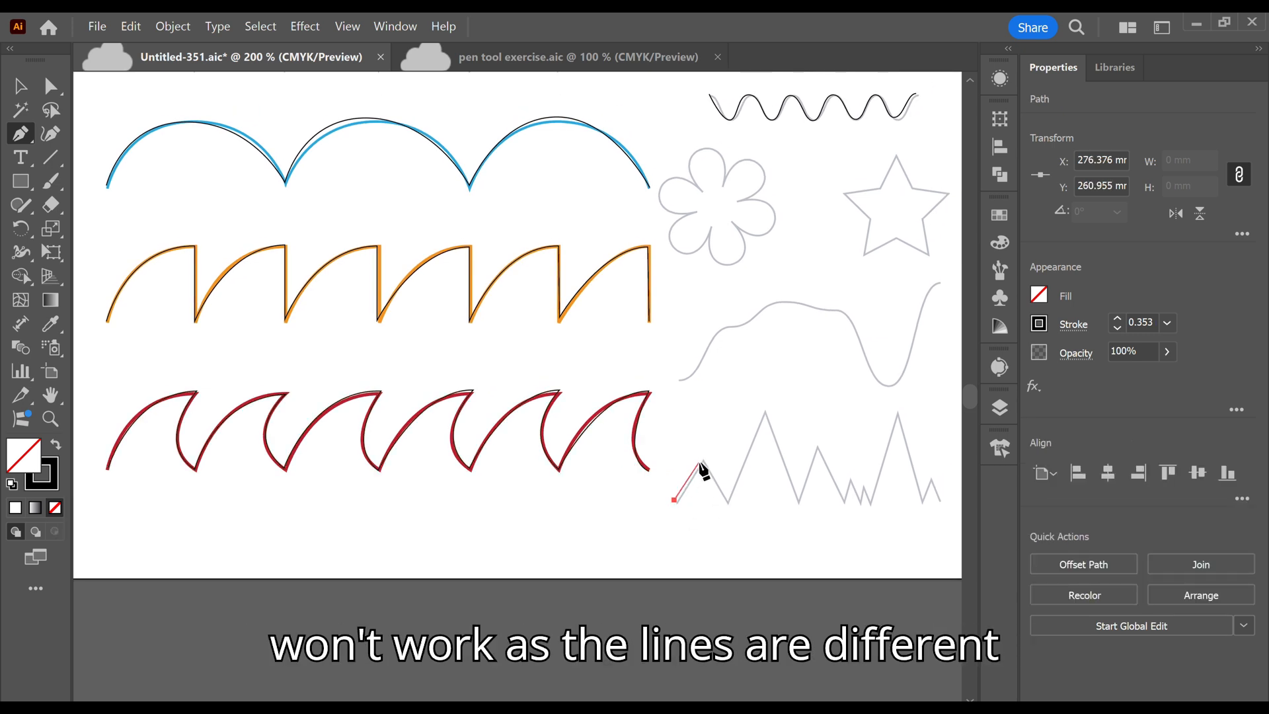
click(699, 462)
click(728, 503)
click(766, 411)
click(798, 504)
click(817, 448)
click(843, 500)
click(848, 479)
click(861, 500)
click(863, 485)
click(871, 500)
click(899, 412)
click(922, 499)
click(932, 478)
click(940, 497)
key(Escape)
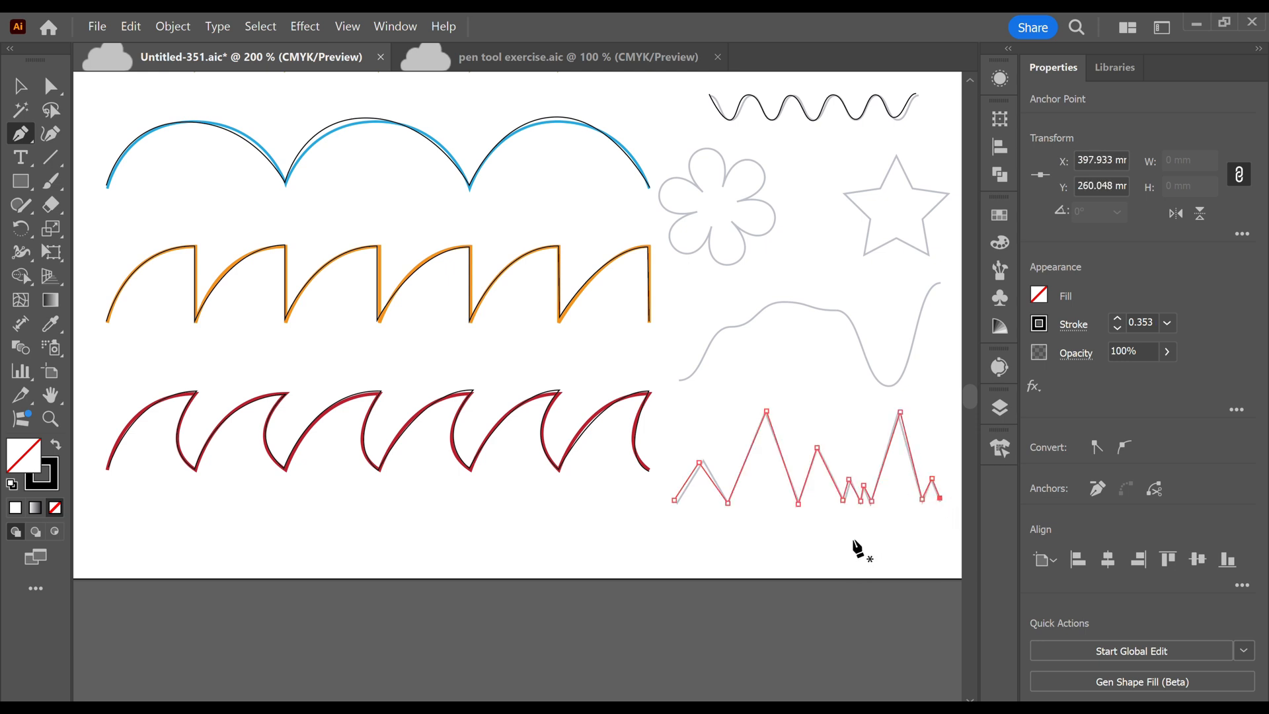
Trace the irregular grey curve from its low end over the hump and through the dip to its high end with smooth points.
ctrl+click(678, 382)
click(703, 363)
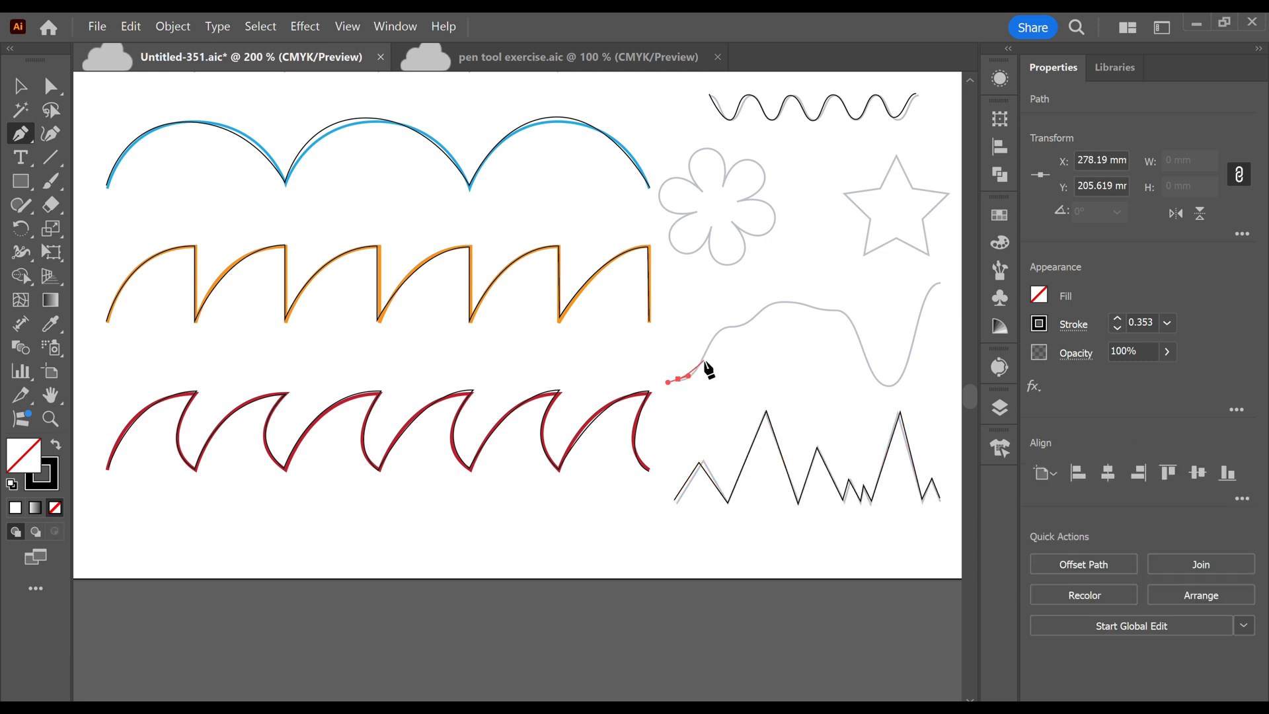
click(723, 330)
drag(725, 326, 795, 300)
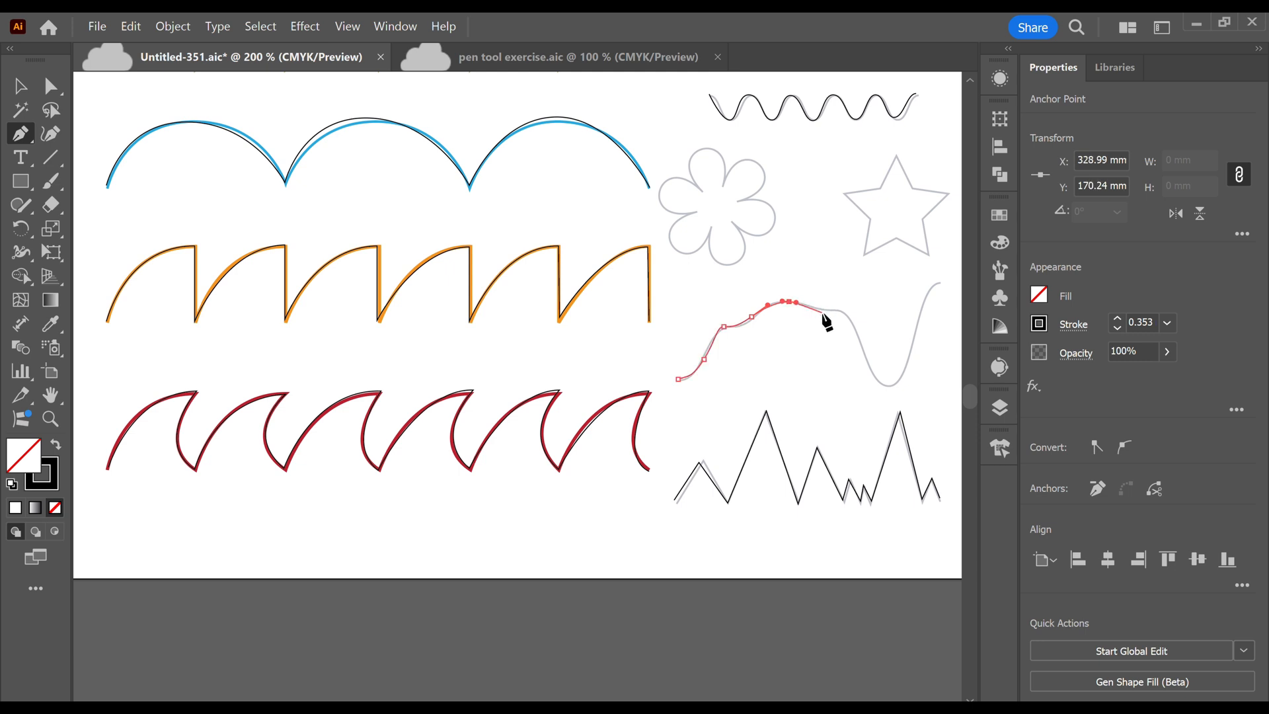
drag(822, 311, 836, 311)
click(854, 325)
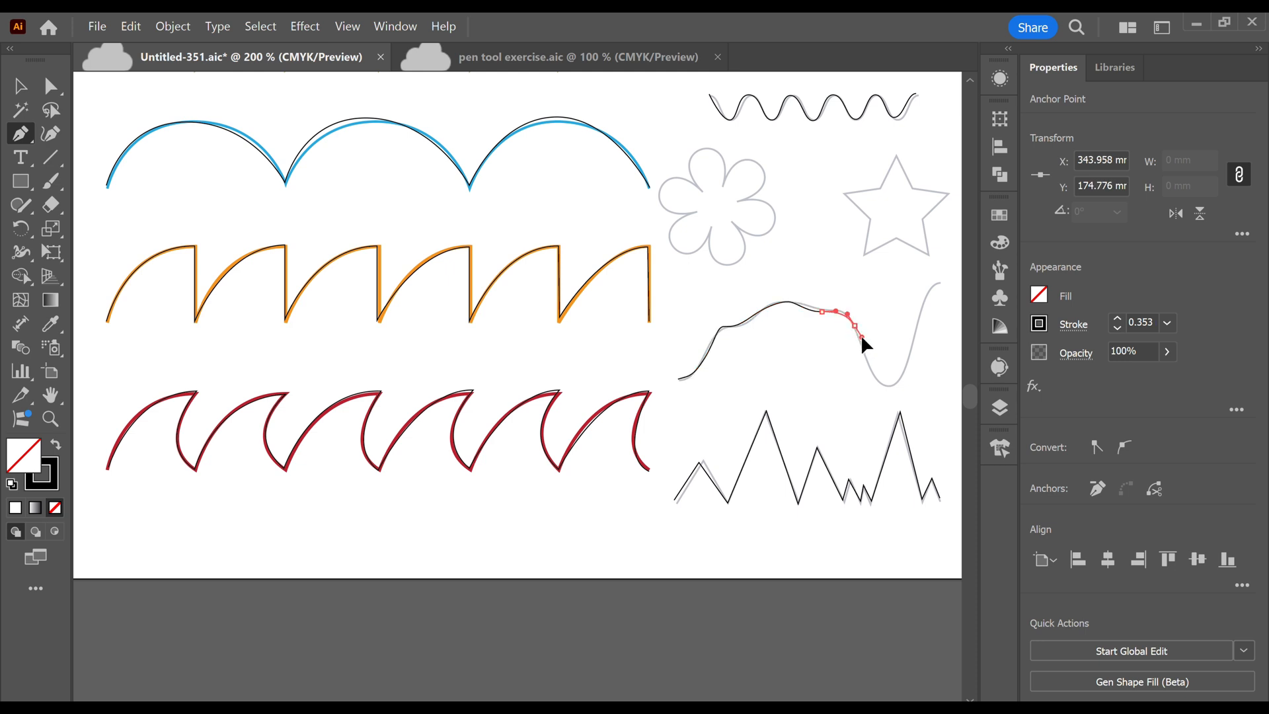
drag(884, 384, 904, 382)
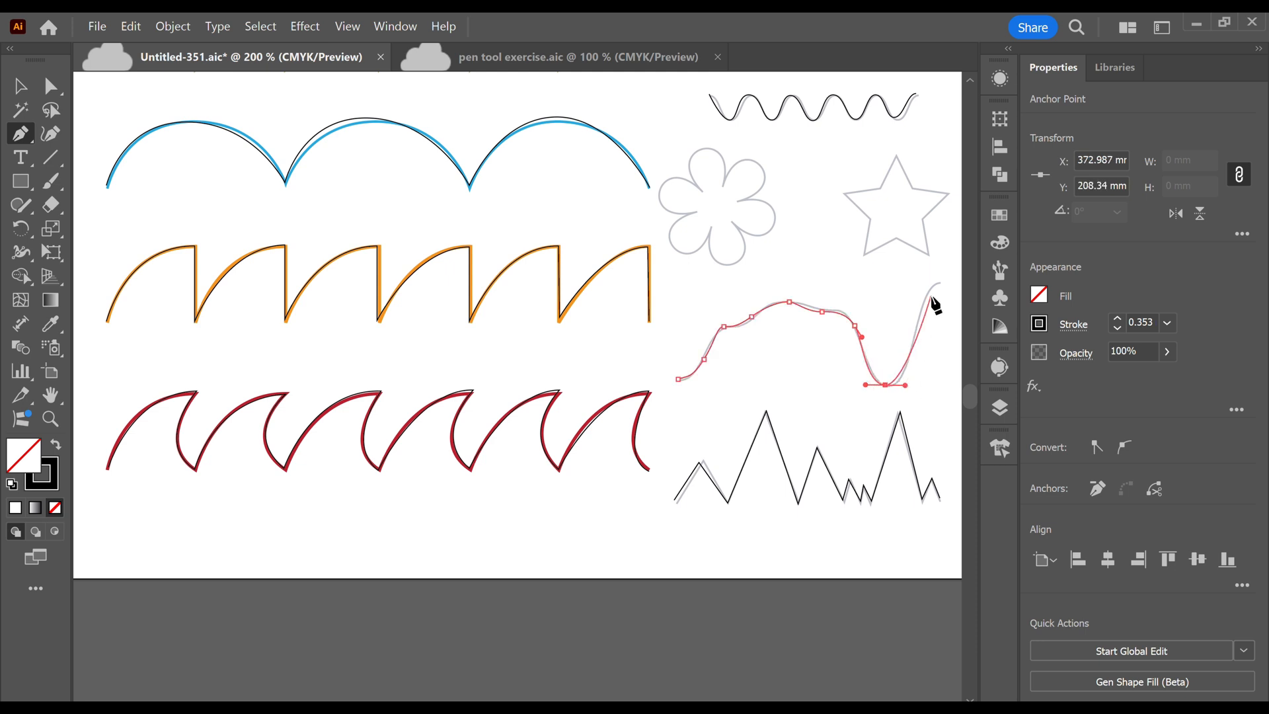
drag(921, 304, 893, 345)
click(873, 344)
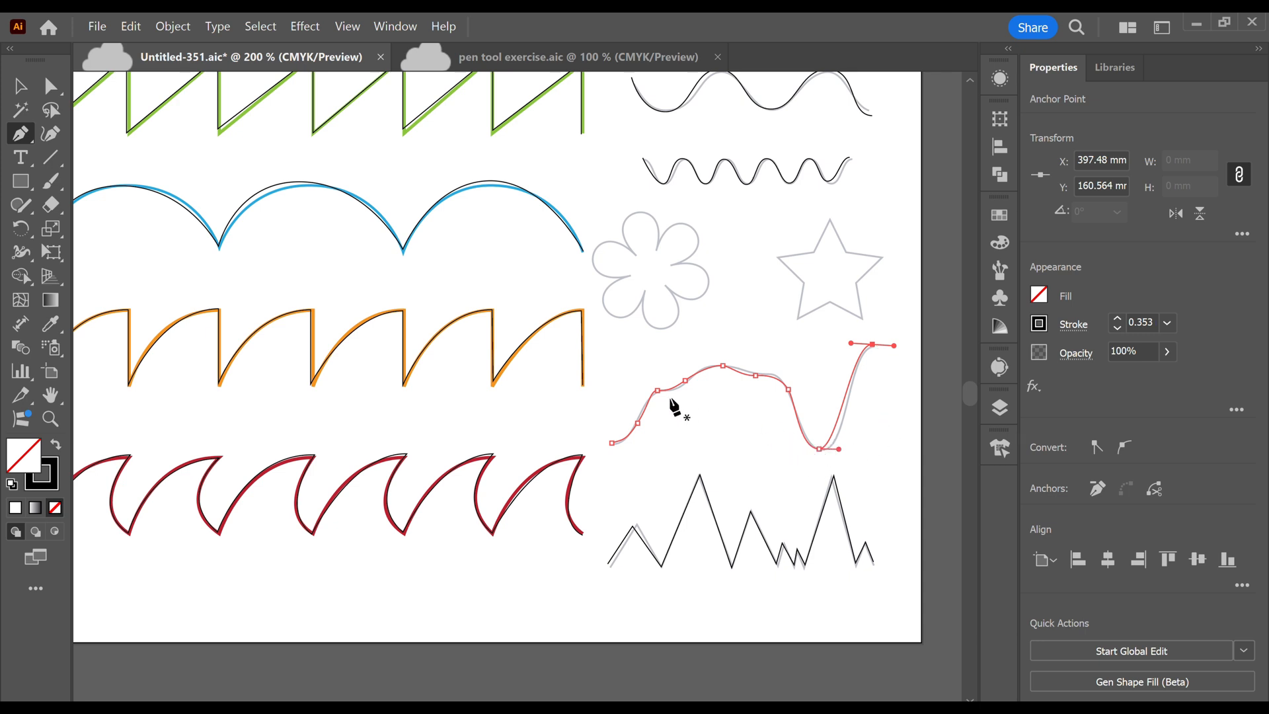
Trace the flower as a closed path, with corner points between petals and smooth points at the petal tips.
click(653, 249)
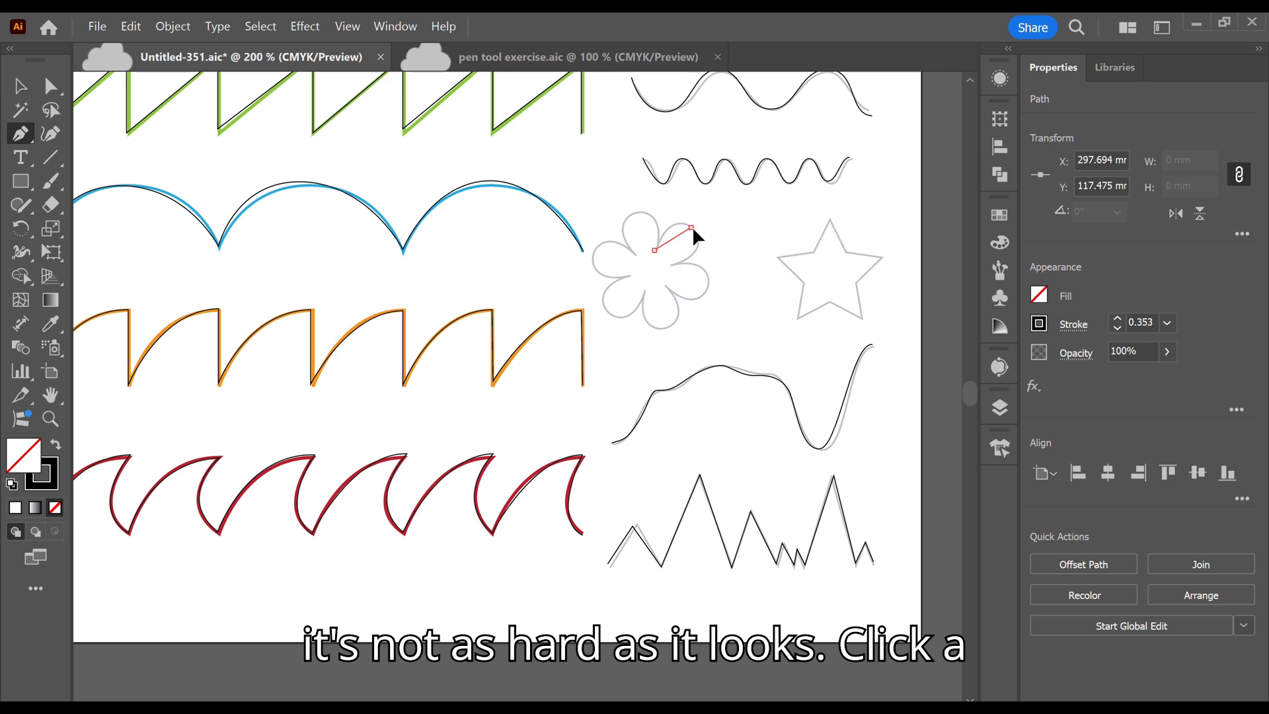
drag(691, 228, 699, 240)
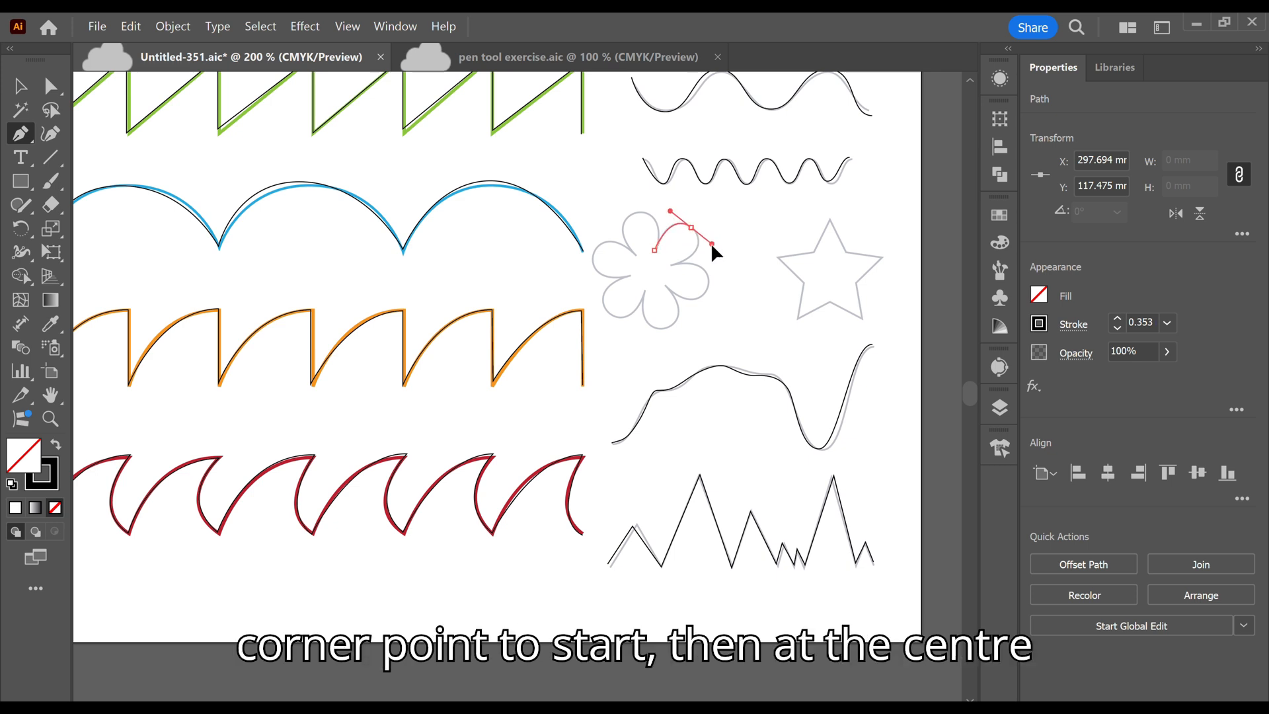
drag(671, 263, 705, 285)
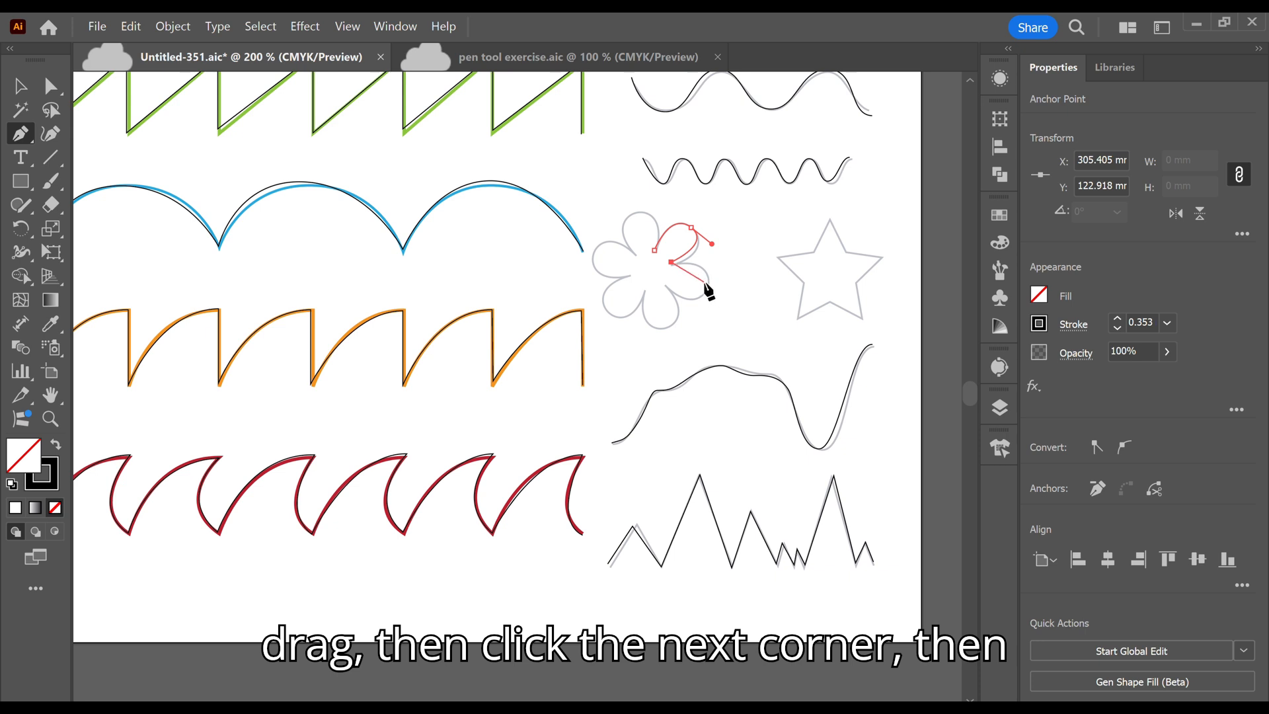
click(704, 282)
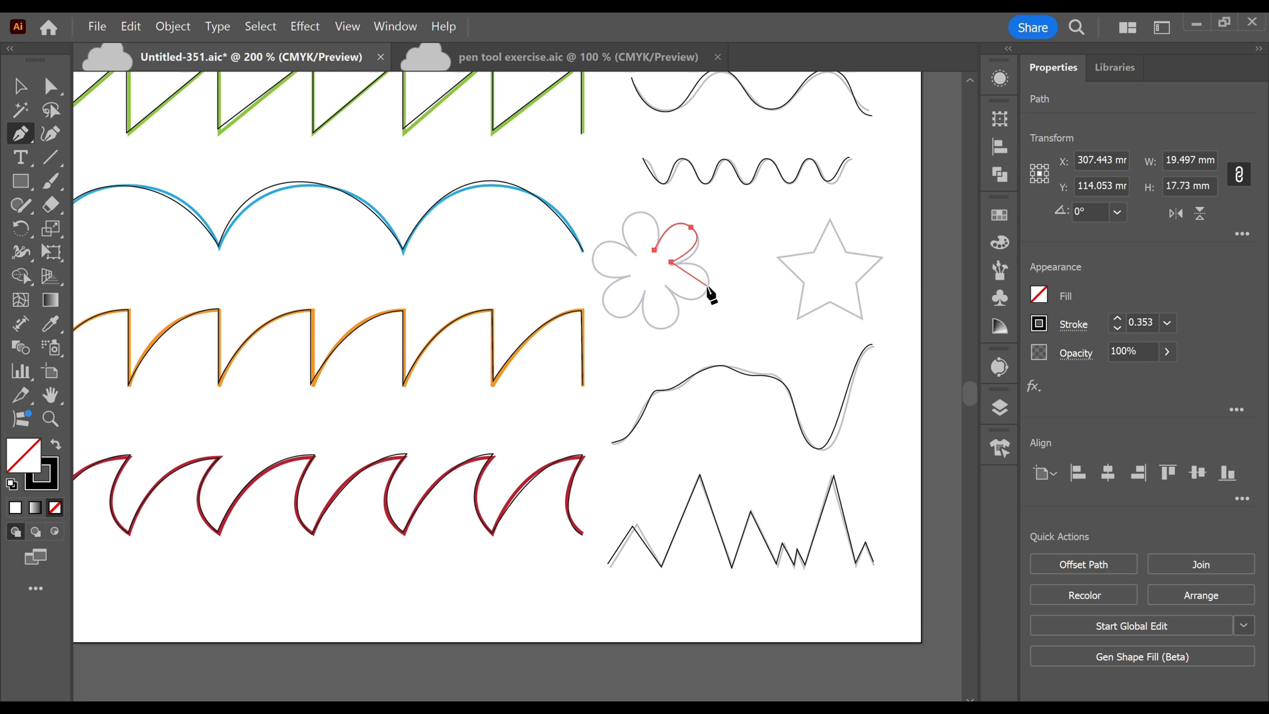
drag(667, 286, 596, 299)
click(643, 289)
click(628, 275)
drag(594, 254, 654, 202)
click(634, 255)
click(654, 249)
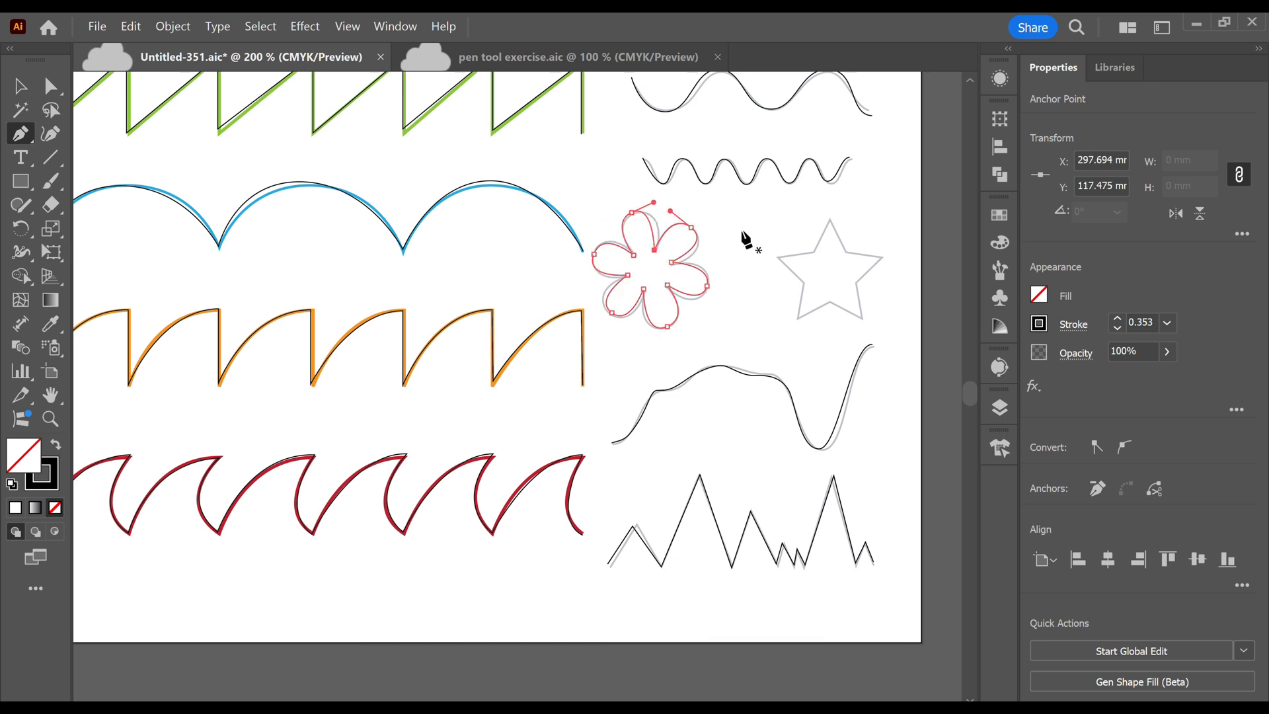
Trace the five-pointed star with straight segments between its tips and inner corners and close the path.
click(776, 256)
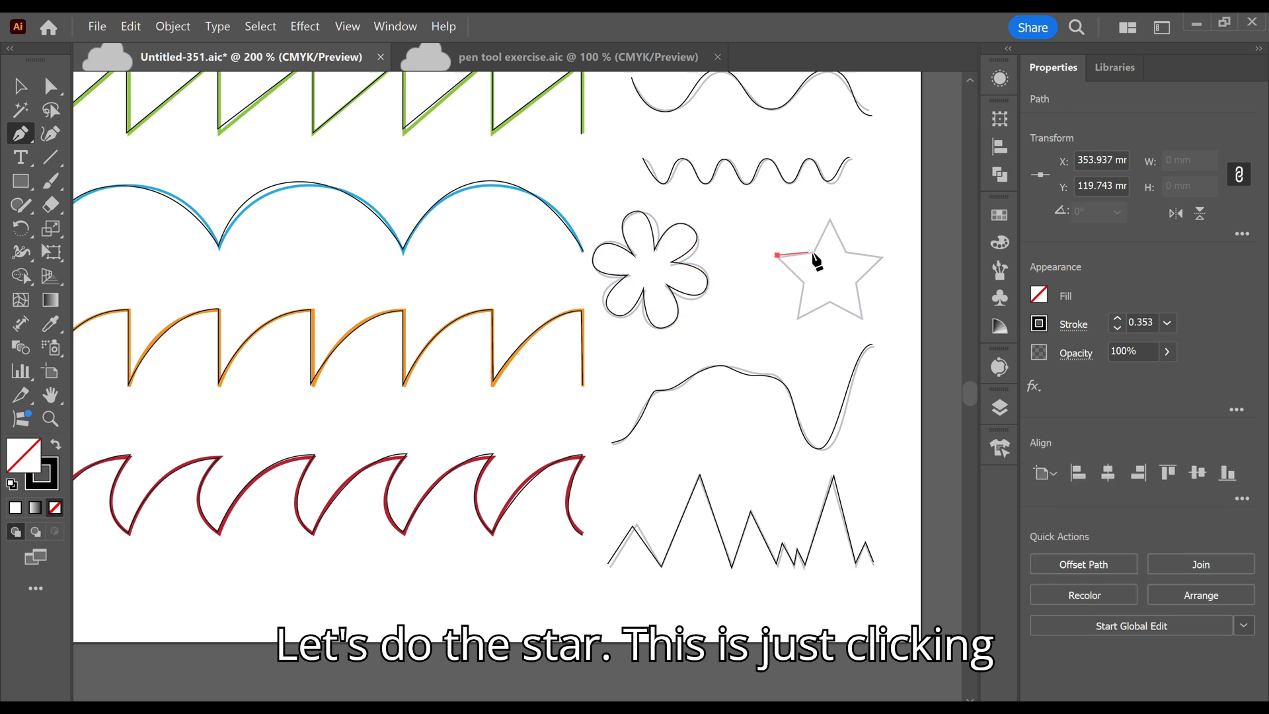
click(812, 252)
click(831, 218)
click(845, 250)
click(880, 258)
click(856, 279)
click(860, 317)
click(830, 302)
click(797, 318)
click(801, 280)
click(777, 255)
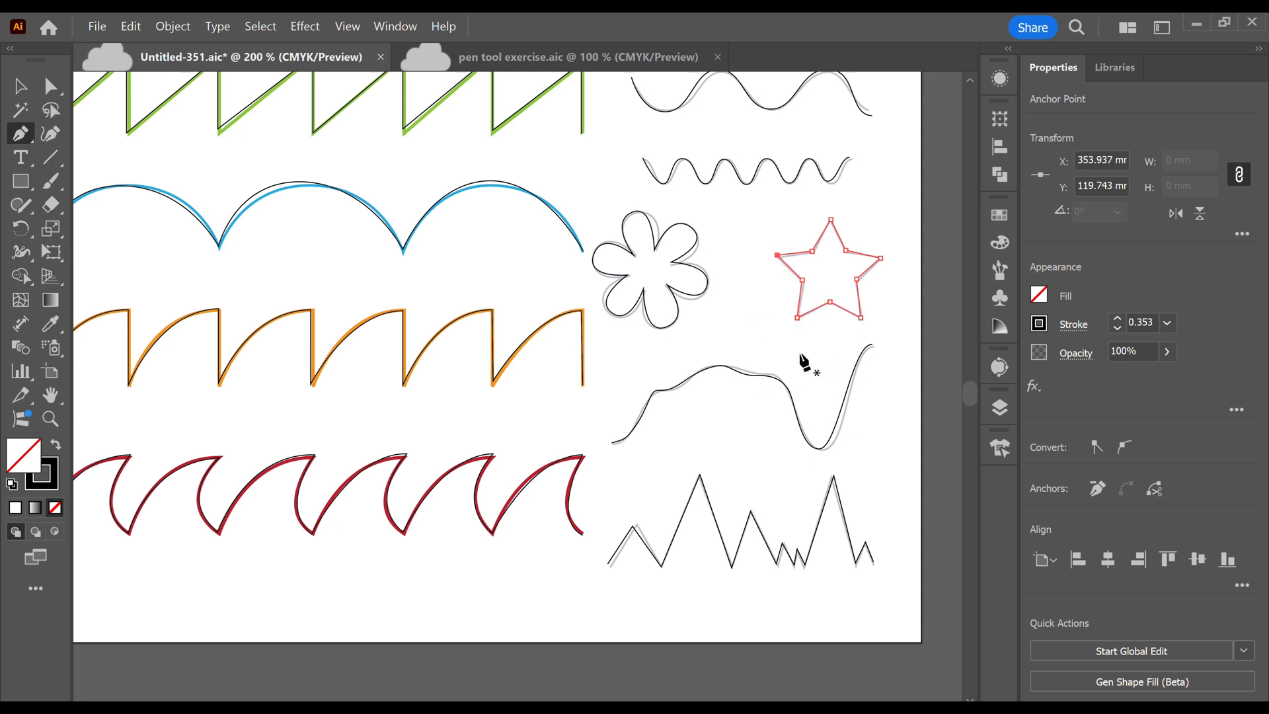
In pen tool exercise.aic, trace the house's left wall, eave and roof slope up to the apex with straight segments.
drag(806, 353, 847, 412)
scroll(703, 321, down, 2)
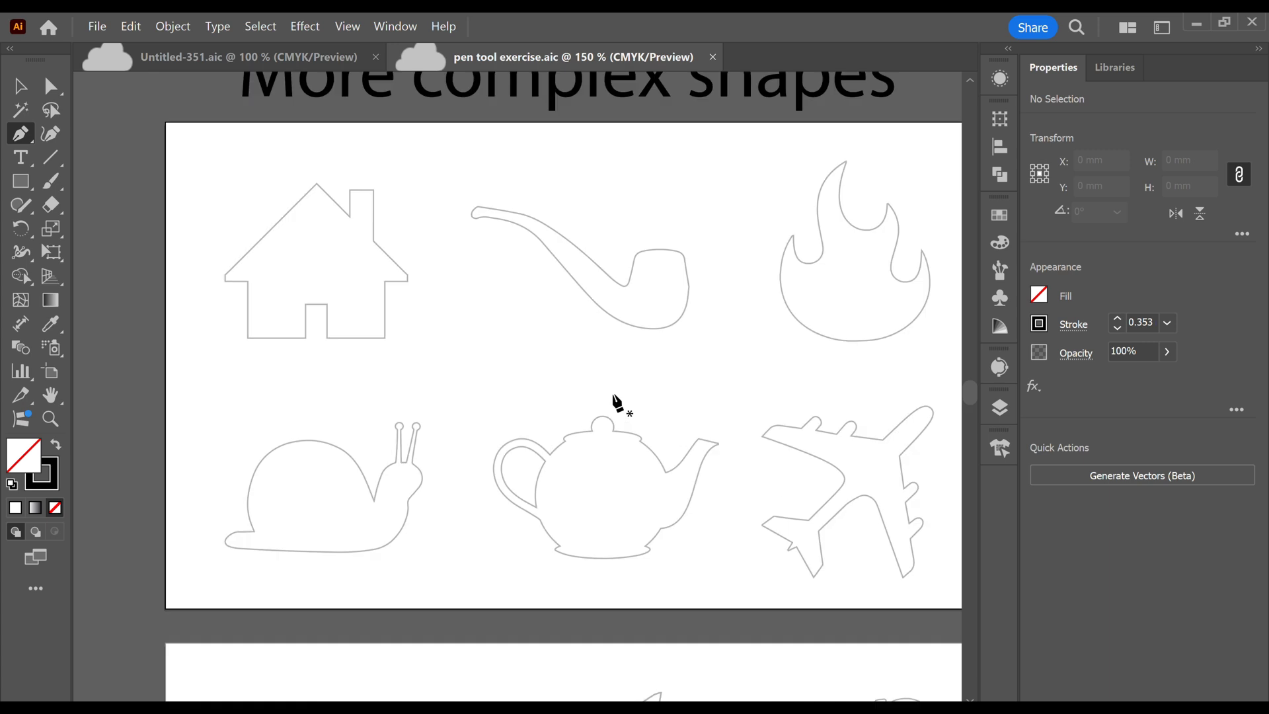
scroll(617, 405, up, 2)
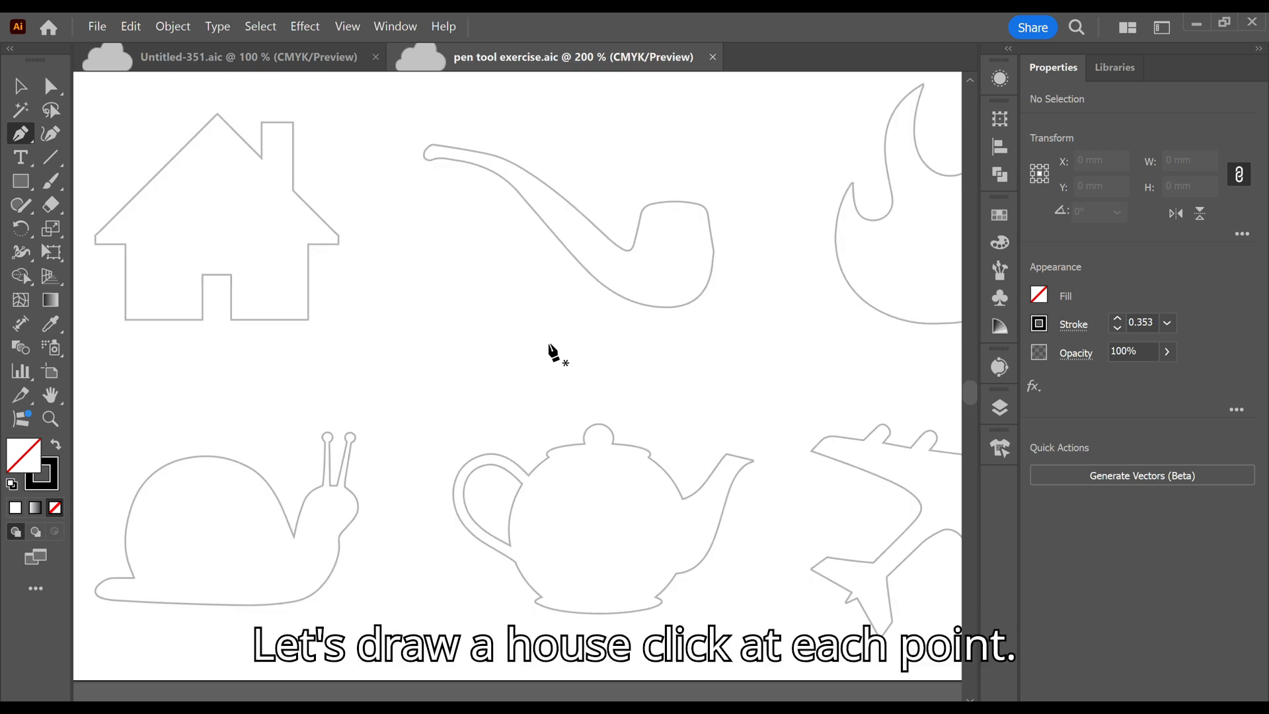
drag(476, 317, 765, 357)
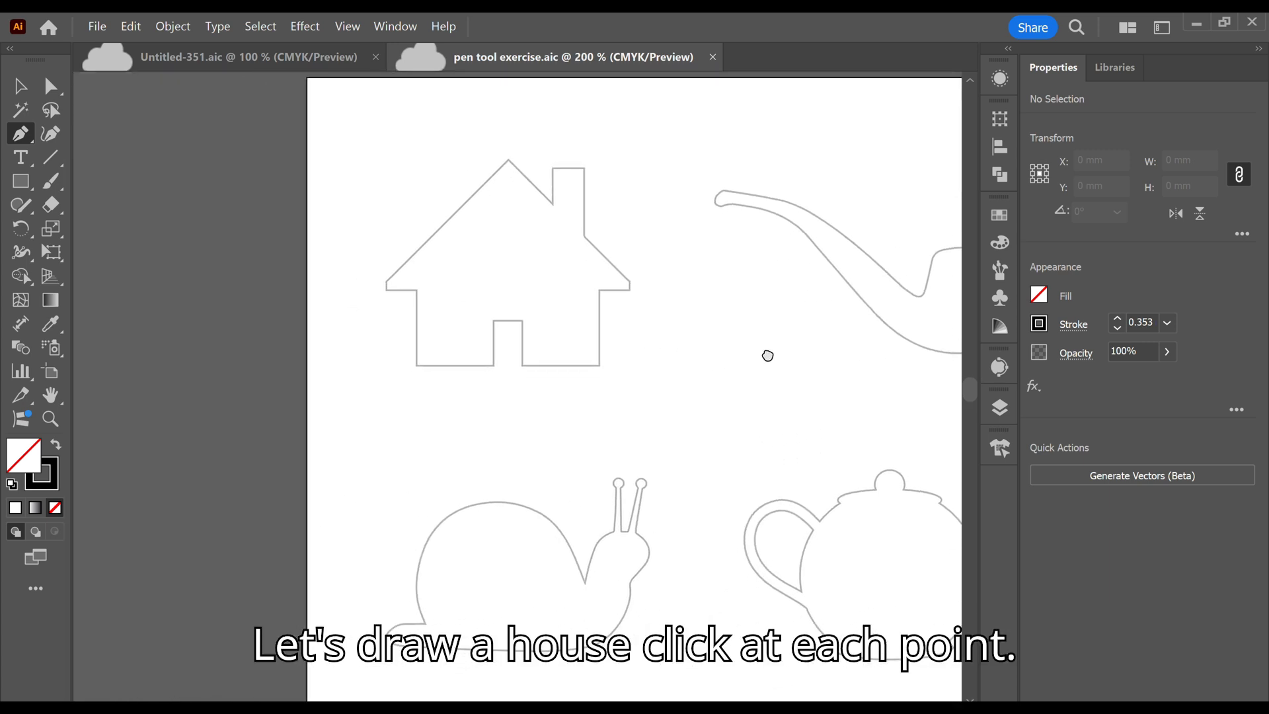
scroll(578, 318, up, 1)
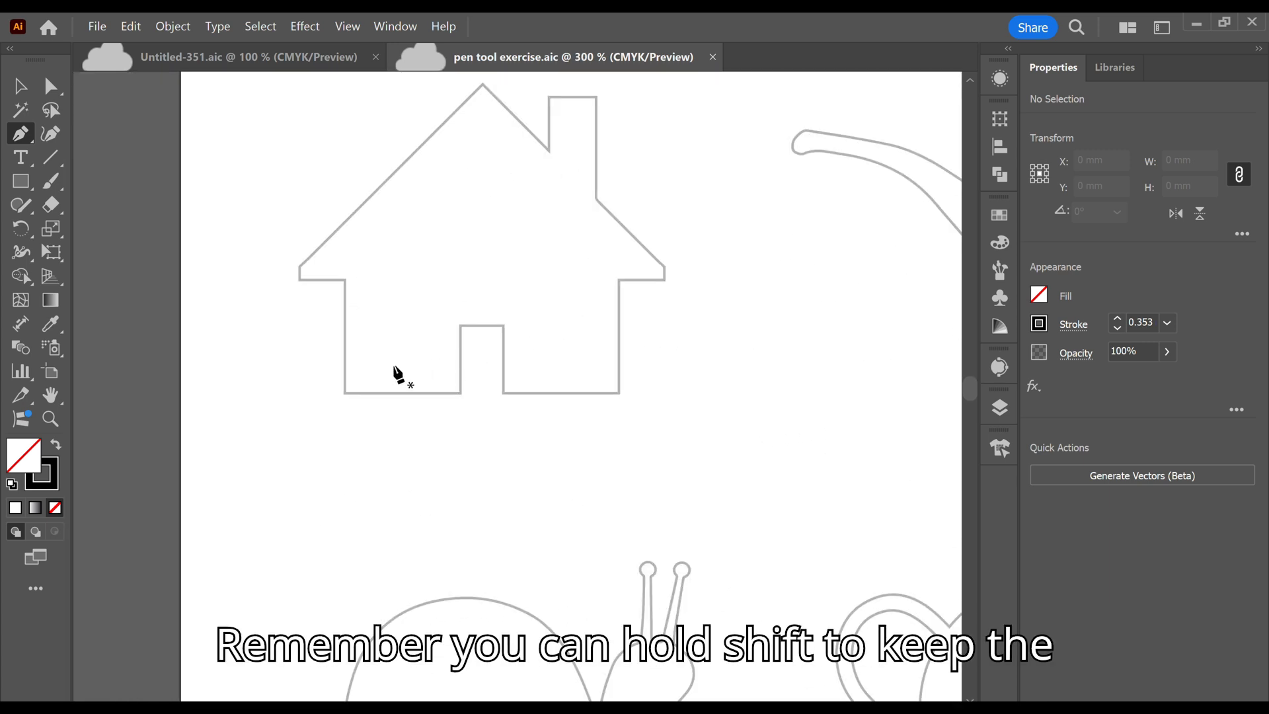
click(346, 391)
click(345, 281)
click(301, 281)
click(301, 267)
scroll(454, 133, up, 2)
click(481, 134)
Continue the house outline around the chimney and down the right roof slope to the lower edge of the eave.
click(546, 199)
click(546, 145)
click(594, 146)
click(595, 245)
click(666, 317)
click(665, 328)
Trace the house's right wall, base and door opening with straight segments and close the path at its starting corner.
click(619, 329)
click(619, 440)
click(500, 440)
click(501, 374)
click(459, 374)
click(458, 440)
click(346, 440)
Trace the pipe's bowl with the Pen tool, curving over the rim, down the outer side and around the underside.
drag(705, 406, 270, 299)
drag(770, 391, 711, 449)
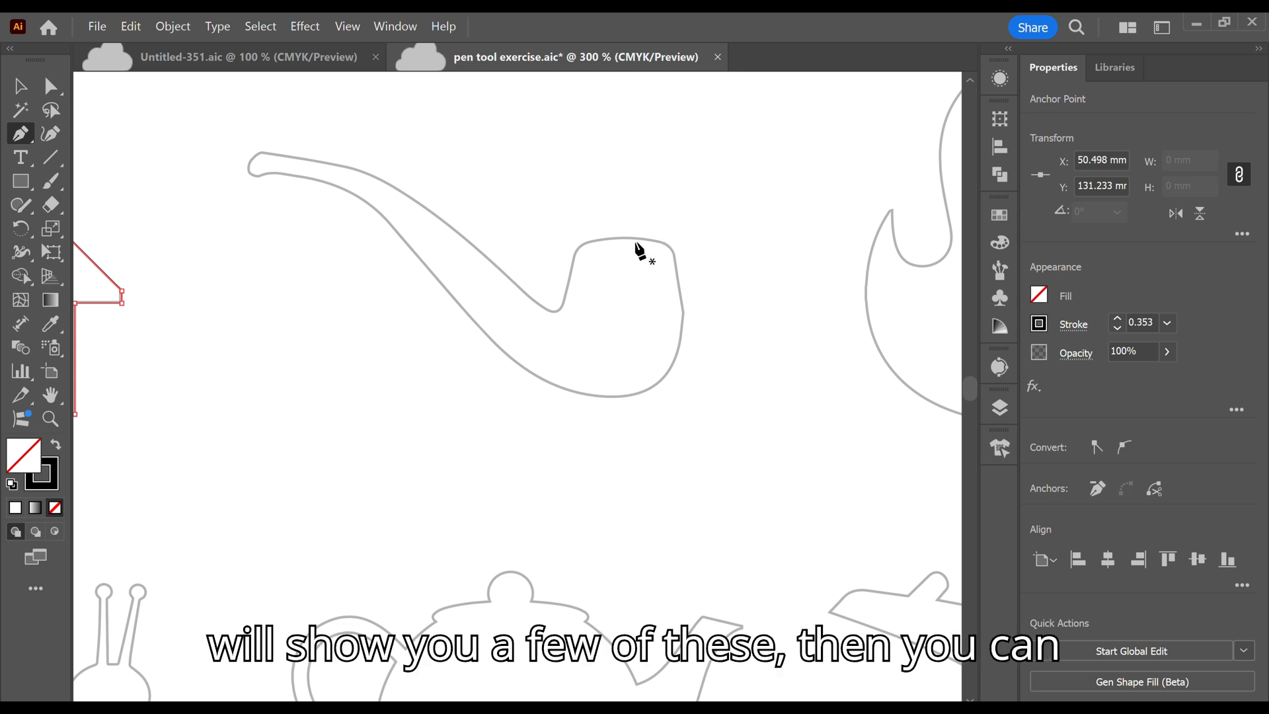
click(579, 243)
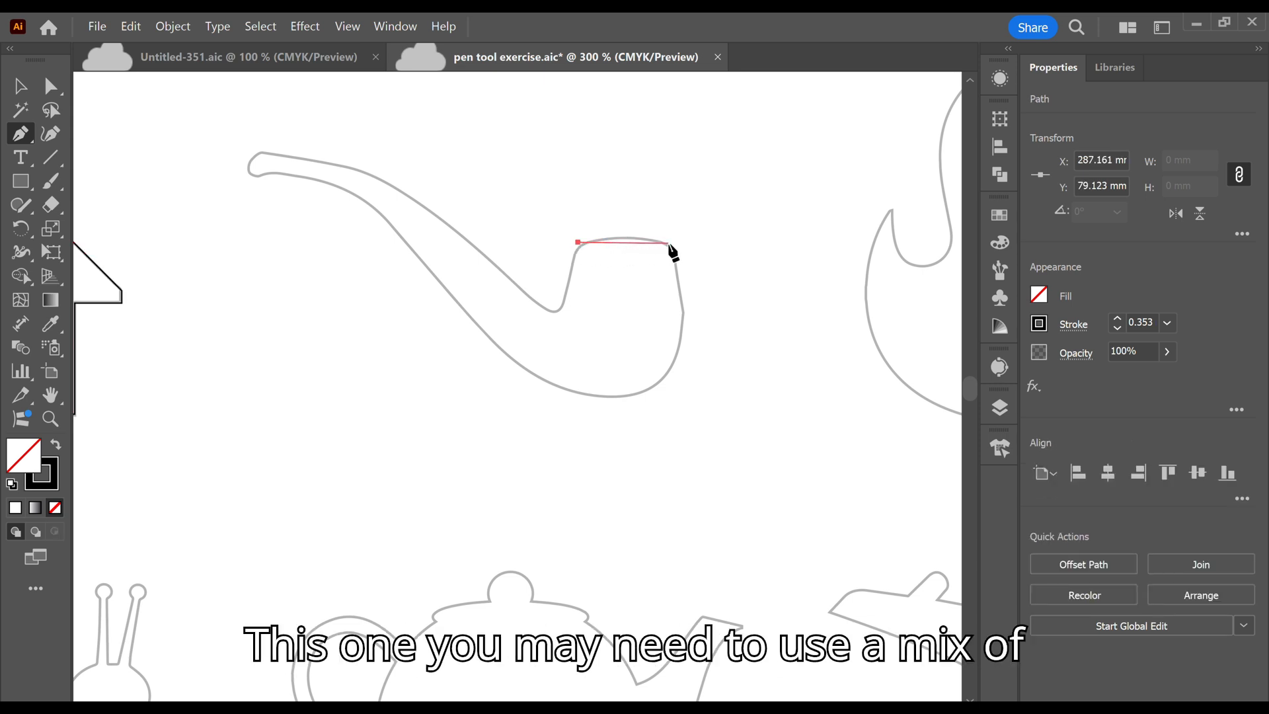
drag(703, 256, 703, 261)
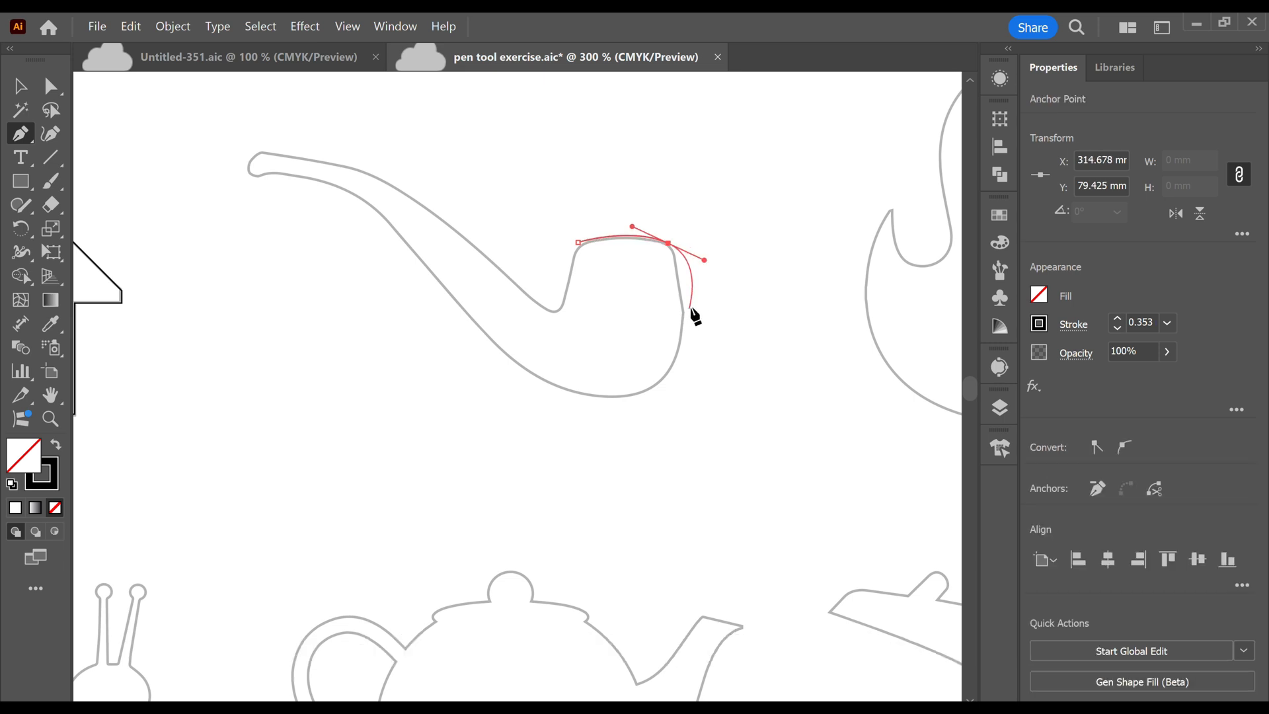
drag(682, 311, 678, 346)
click(619, 396)
drag(619, 396, 551, 395)
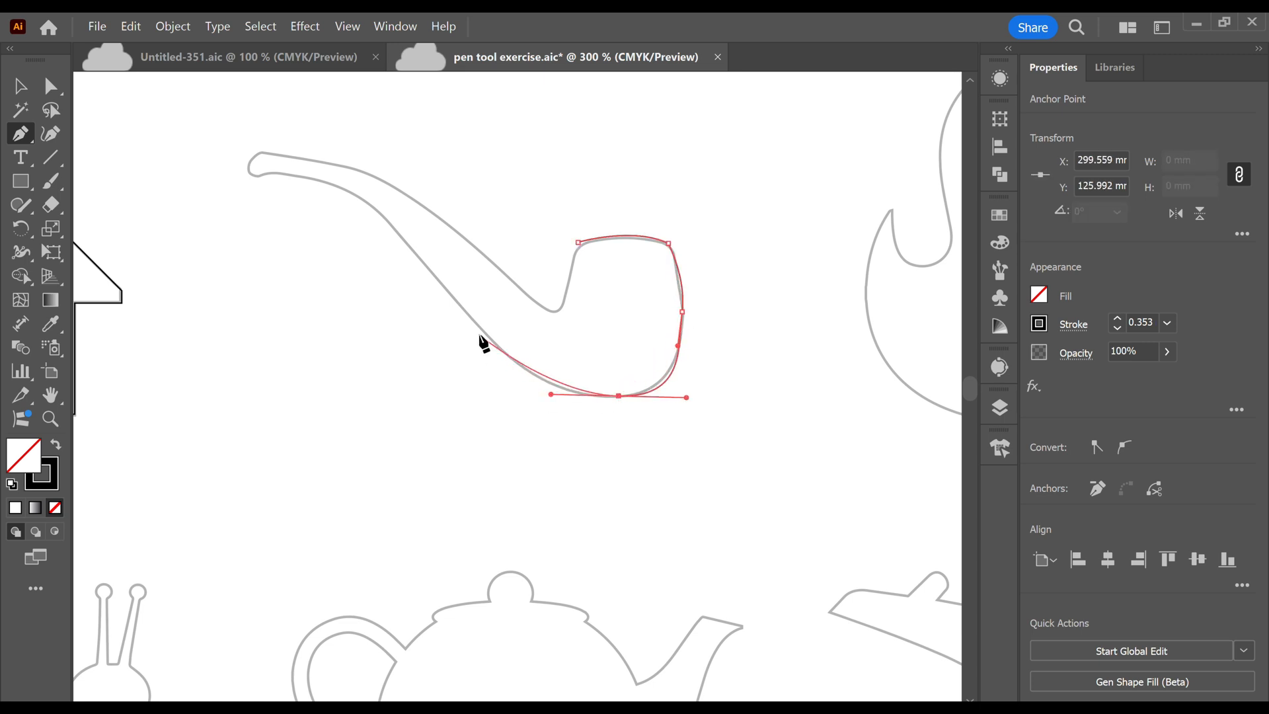
Continue the pipe path along the stem's lower edge and around the rounded mouthpiece.
drag(460, 305, 424, 256)
drag(349, 190, 310, 172)
click(256, 173)
drag(228, 168, 225, 175)
click(260, 152)
Trace the stem's upper edge down to the bowl and close the pipe path at the rim's starting anchor.
drag(356, 167, 374, 179)
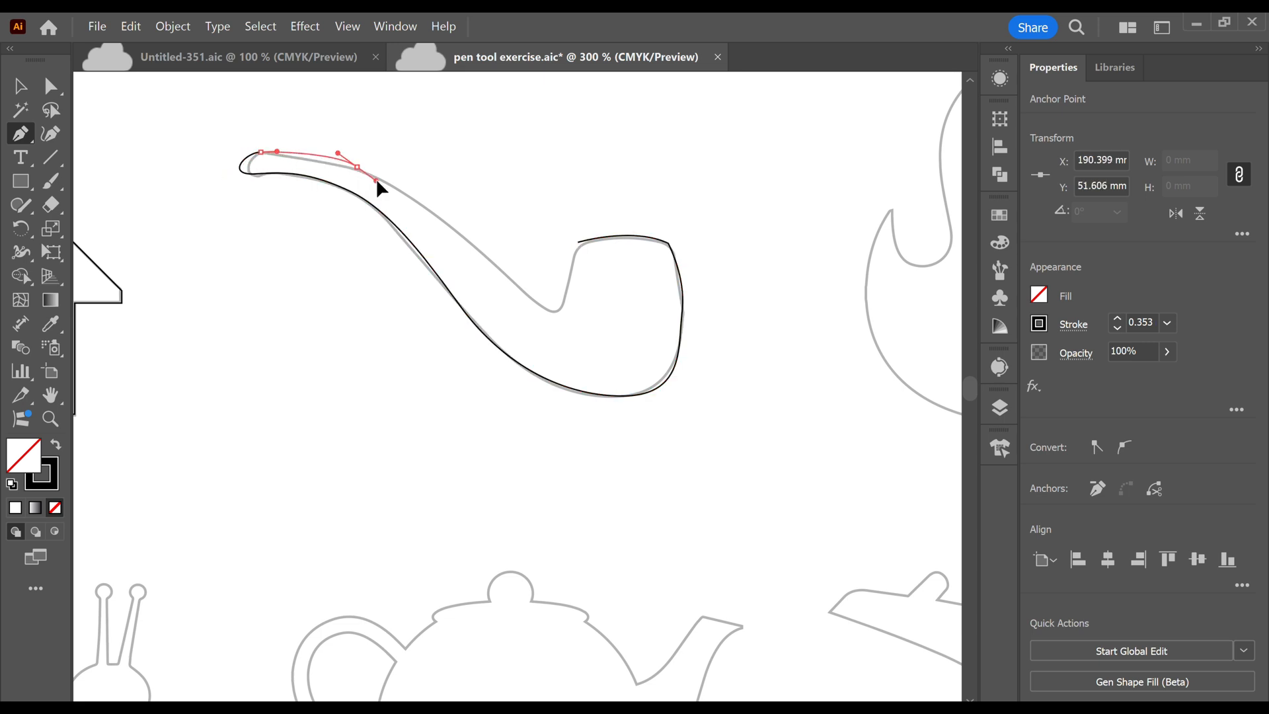
drag(549, 310, 568, 310)
click(578, 243)
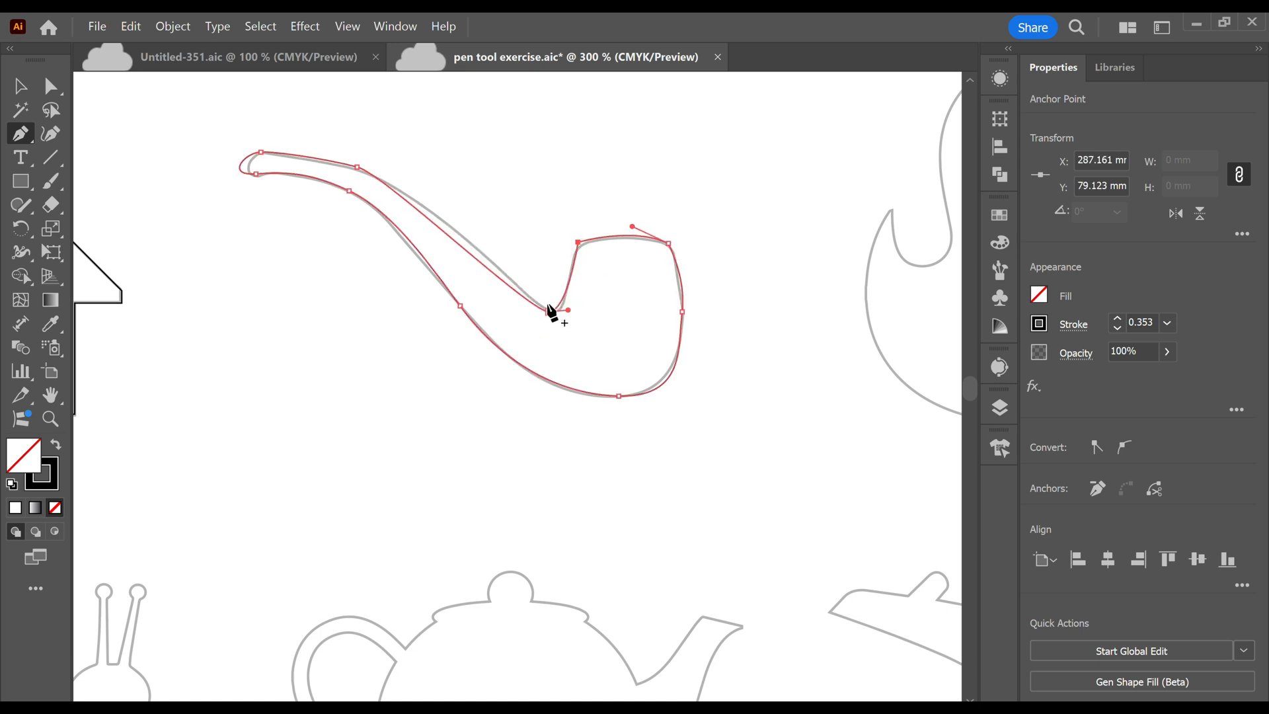
Trace the flame from its left tip through the first hollow to the tallest tip, and make that tip a corner.
scroll(600, 275, down, 2)
scroll(487, 345, right, 5)
scroll(487, 345, up, 3)
click(359, 215)
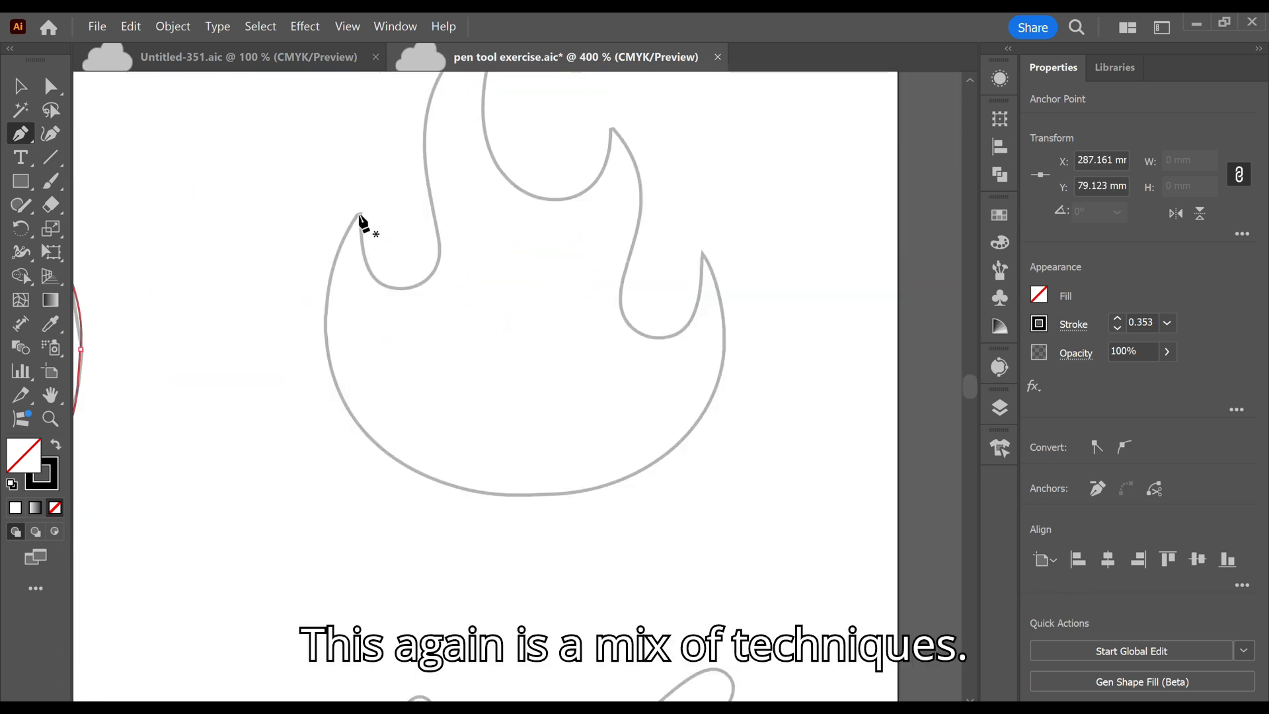
scroll(392, 361, down, 1)
drag(393, 355, 430, 348)
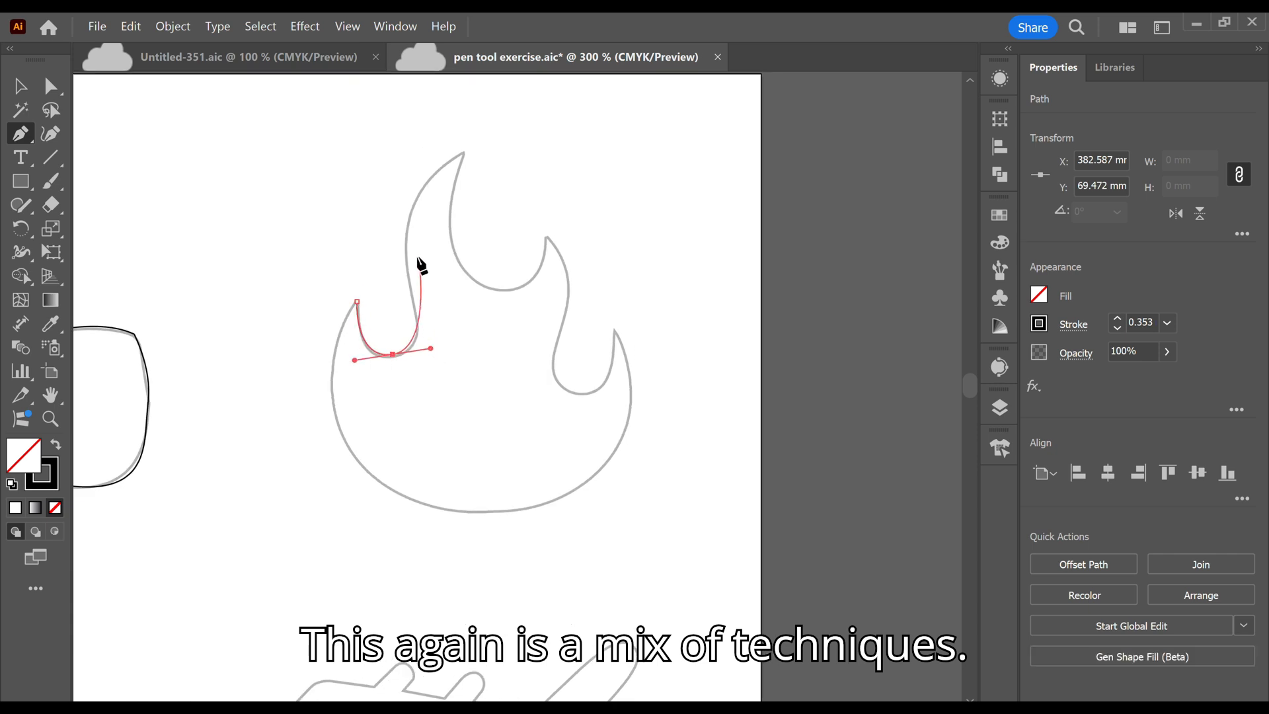
drag(416, 201, 415, 202)
drag(465, 152, 500, 146)
key(alt)
click(464, 153)
Continue the flame outline through the next two hollows, past the middle tip to the rightmost tip.
drag(447, 241, 570, 311)
click(548, 236)
drag(573, 390, 612, 400)
click(614, 329)
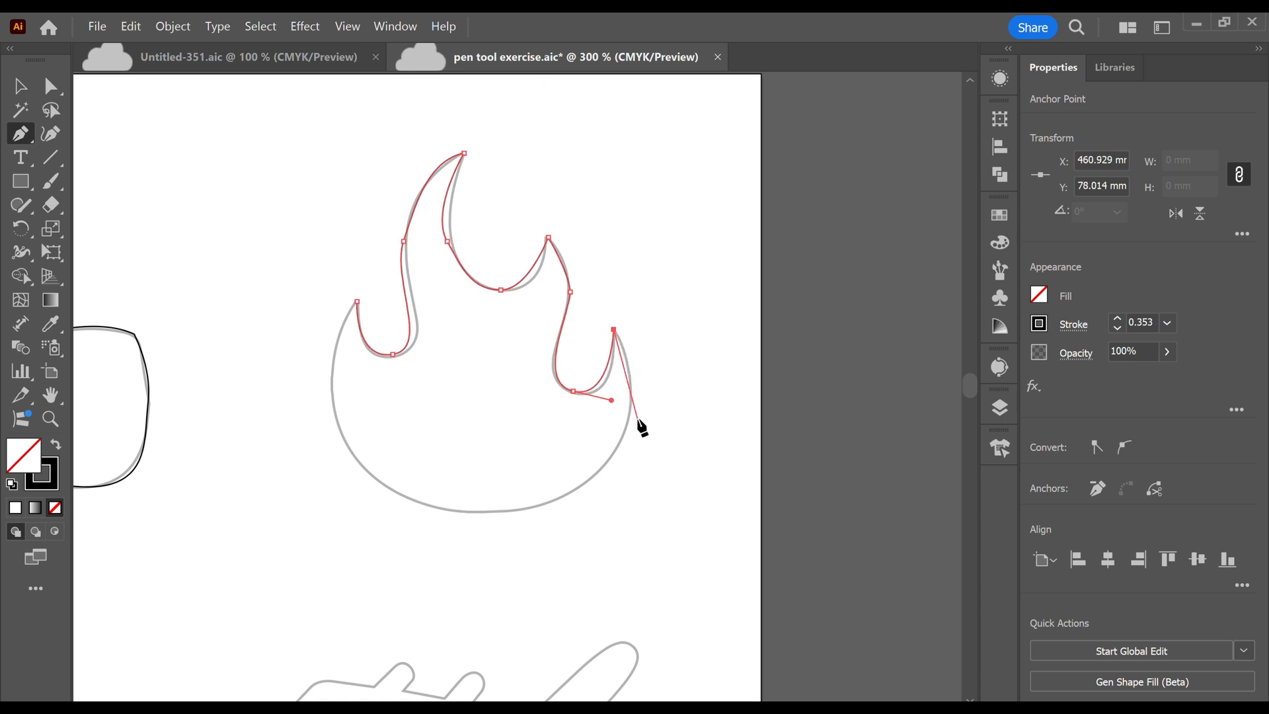
Trace the flame's rounded base with curved segments and close the path at the left tip.
drag(616, 451, 582, 486)
drag(476, 513, 398, 510)
drag(332, 415, 323, 365)
click(357, 303)
Start tracing the airplane at its upper-left wing tip, following the front edge around both engines to the fuselage.
key(ctrl+minus)
key(ctrl+minus)
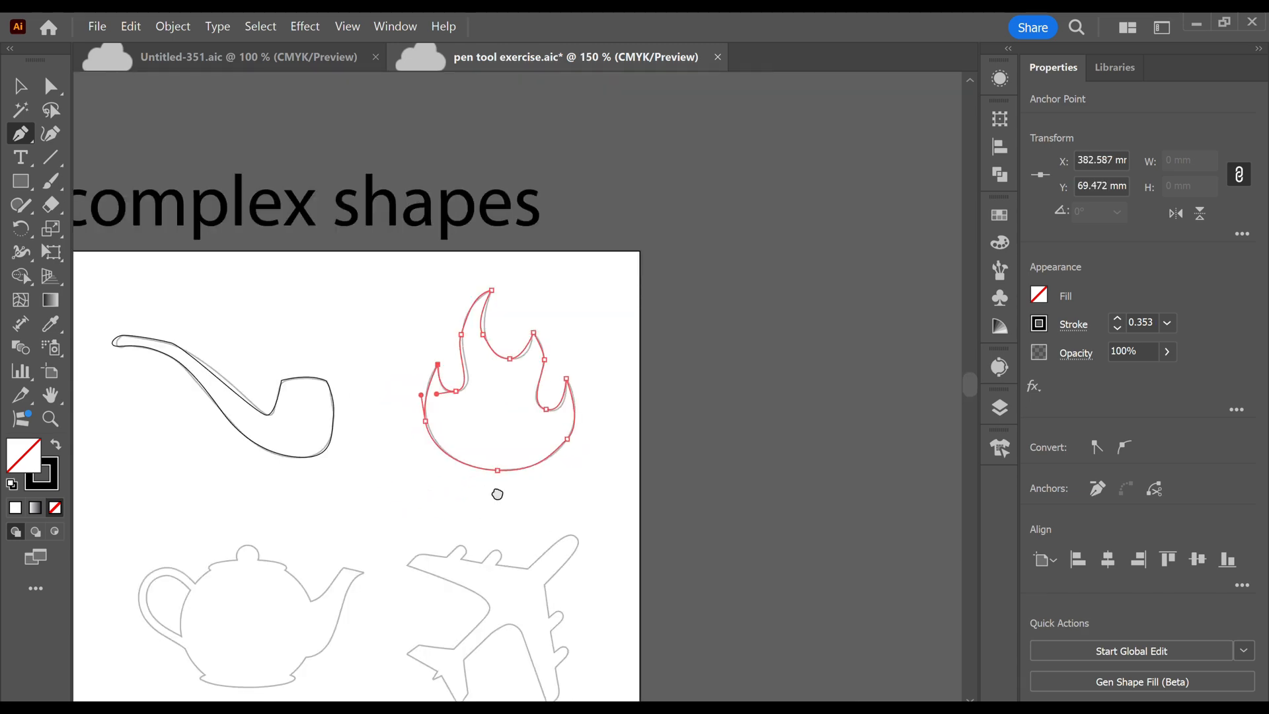
drag(494, 492, 692, 283)
drag(633, 530, 744, 512)
scroll(569, 355, down, 2)
scroll(569, 355, up, 2)
drag(568, 355, 423, 348)
click(569, 331)
click(581, 320)
click(605, 324)
click(629, 325)
drag(637, 314, 671, 319)
click(642, 329)
click(659, 332)
click(690, 336)
Trace the airplane's rounded nose and the lower wing's front edge around its first engine.
drag(748, 308, 748, 308)
click(708, 350)
click(712, 385)
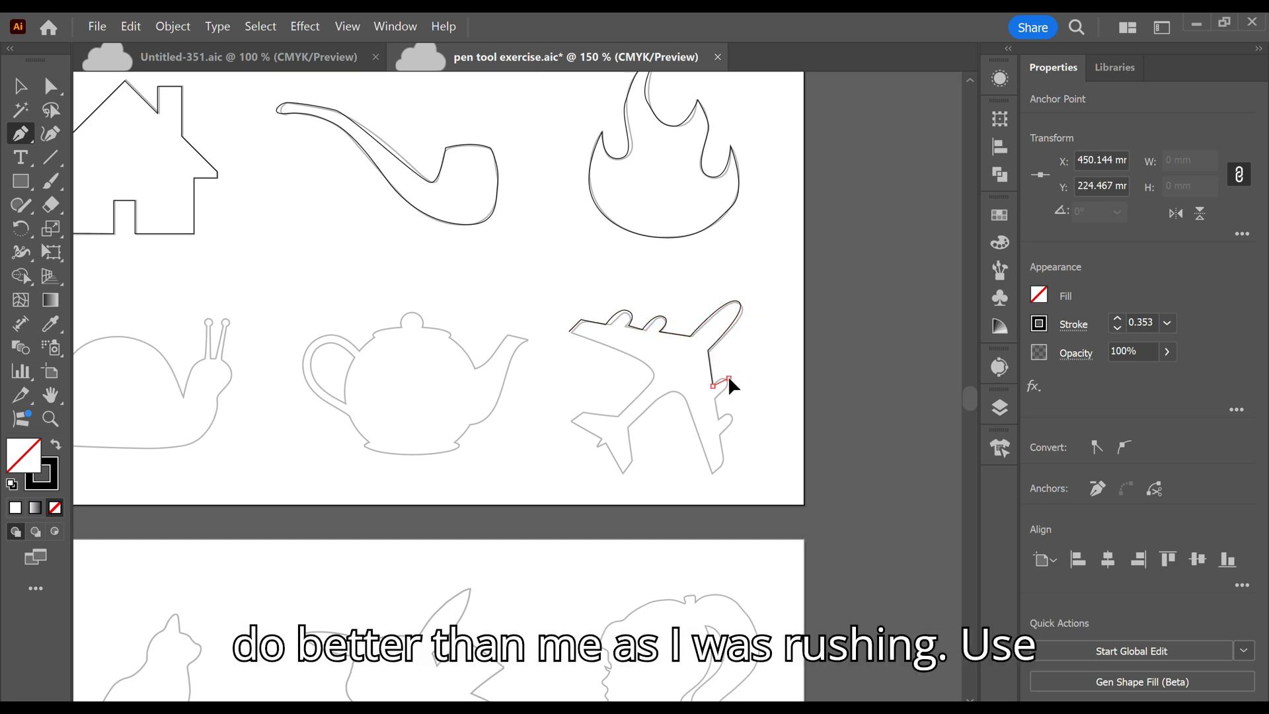
scroll(735, 390, up, 3)
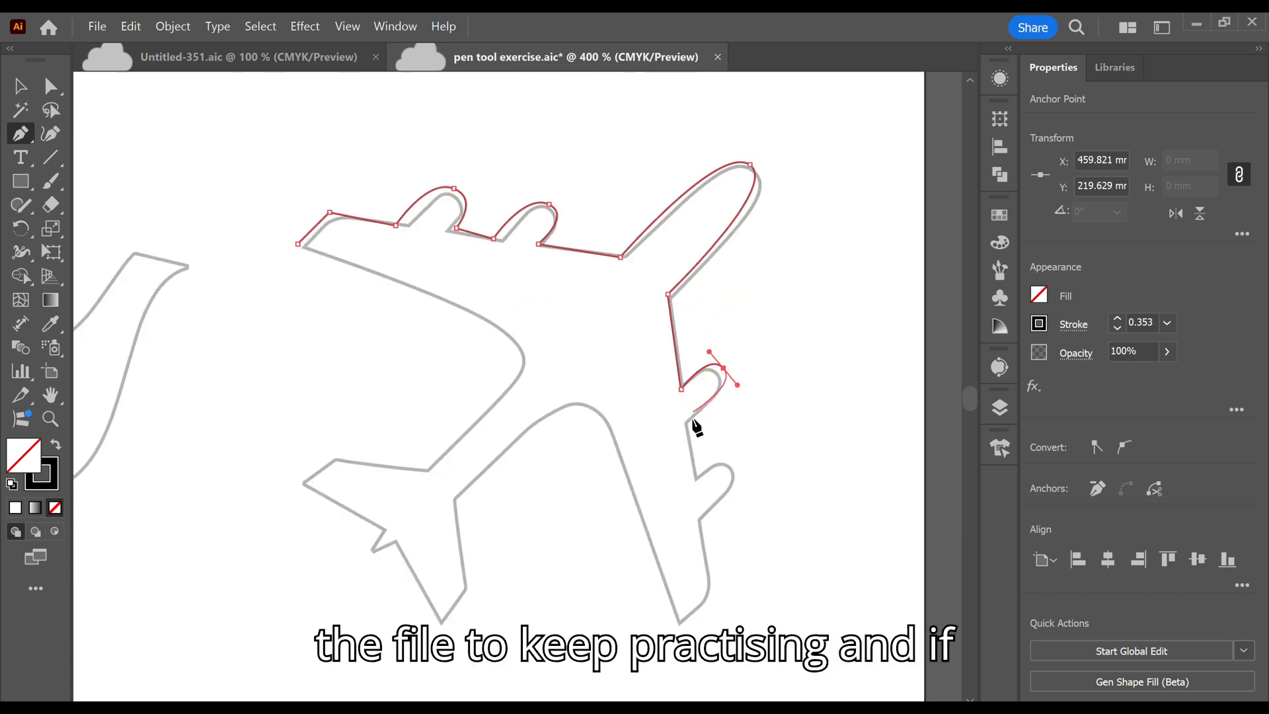
click(688, 423)
Continue the airplane path around the lower wing's second engine and its curved wing tip.
drag(729, 469, 738, 483)
click(703, 519)
drag(709, 587, 658, 624)
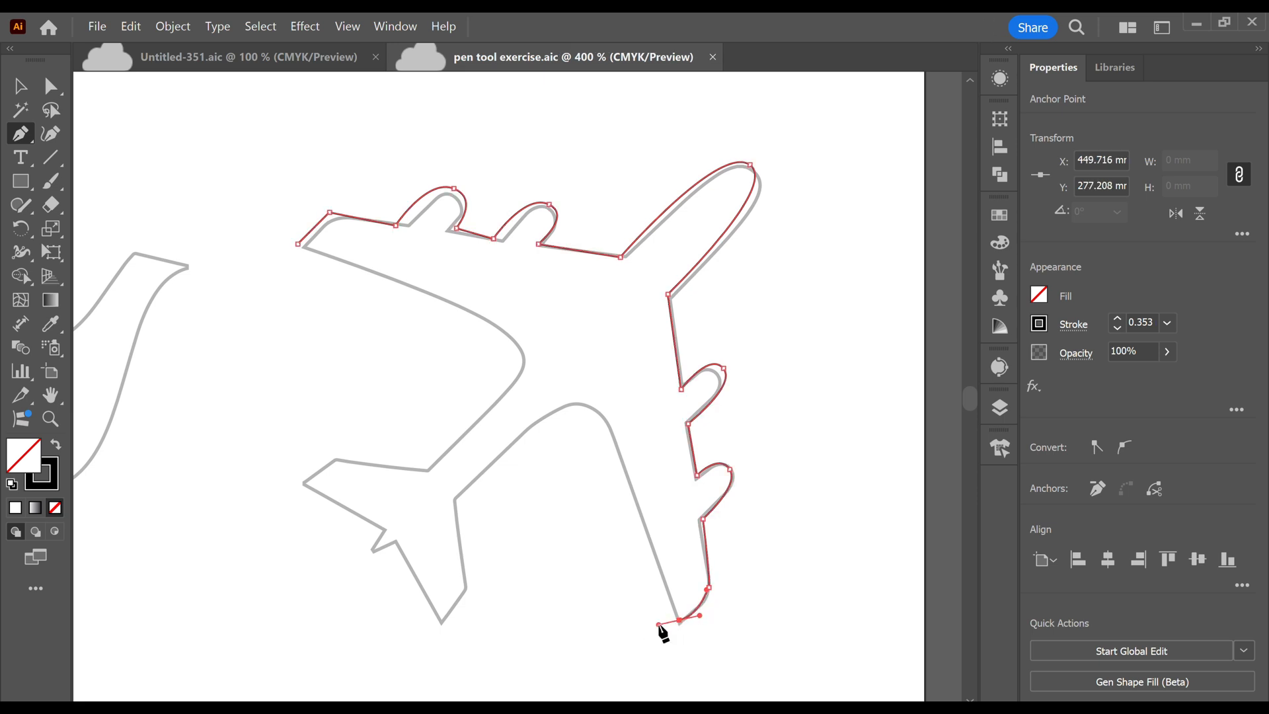
Trace the lower wing's rear edge, the adjoining fuselage side and the lower tail fin to the notch at the tail end.
drag(586, 404, 559, 412)
click(530, 424)
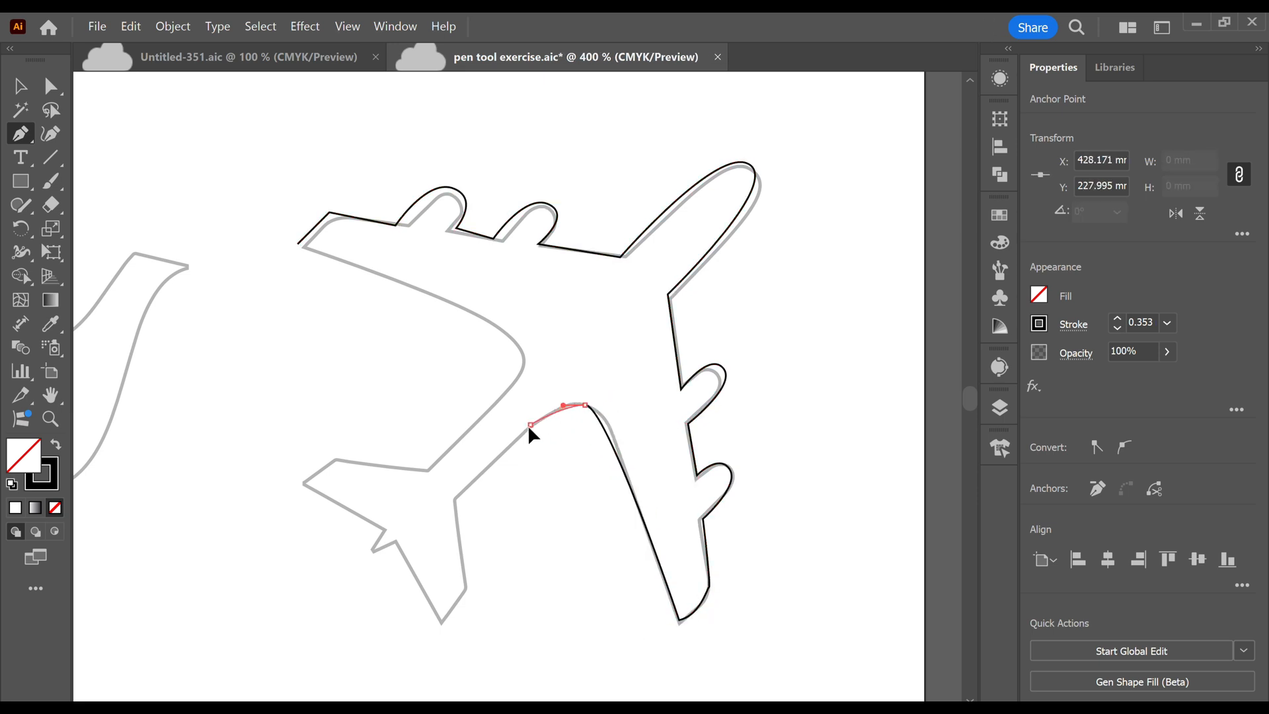
click(454, 502)
click(467, 590)
click(442, 624)
click(367, 553)
Trace the left tail fin, the fuselage and the upper-left wing's rear edge, and close the path at the wing tip.
click(303, 483)
click(337, 458)
click(429, 472)
click(516, 344)
drag(517, 344, 487, 320)
click(299, 244)
Switch to the Selection tool and deselect the finished airplane path.
scroll(594, 361, down, 1)
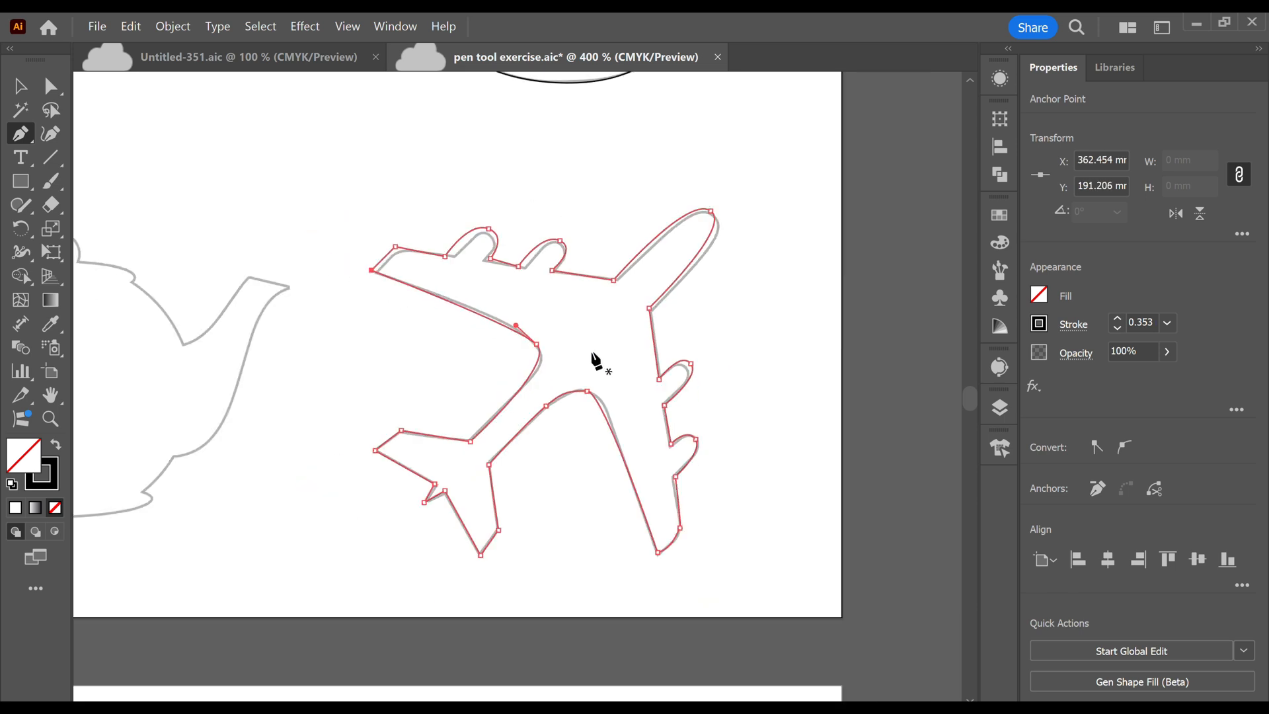
scroll(594, 361, down, 2)
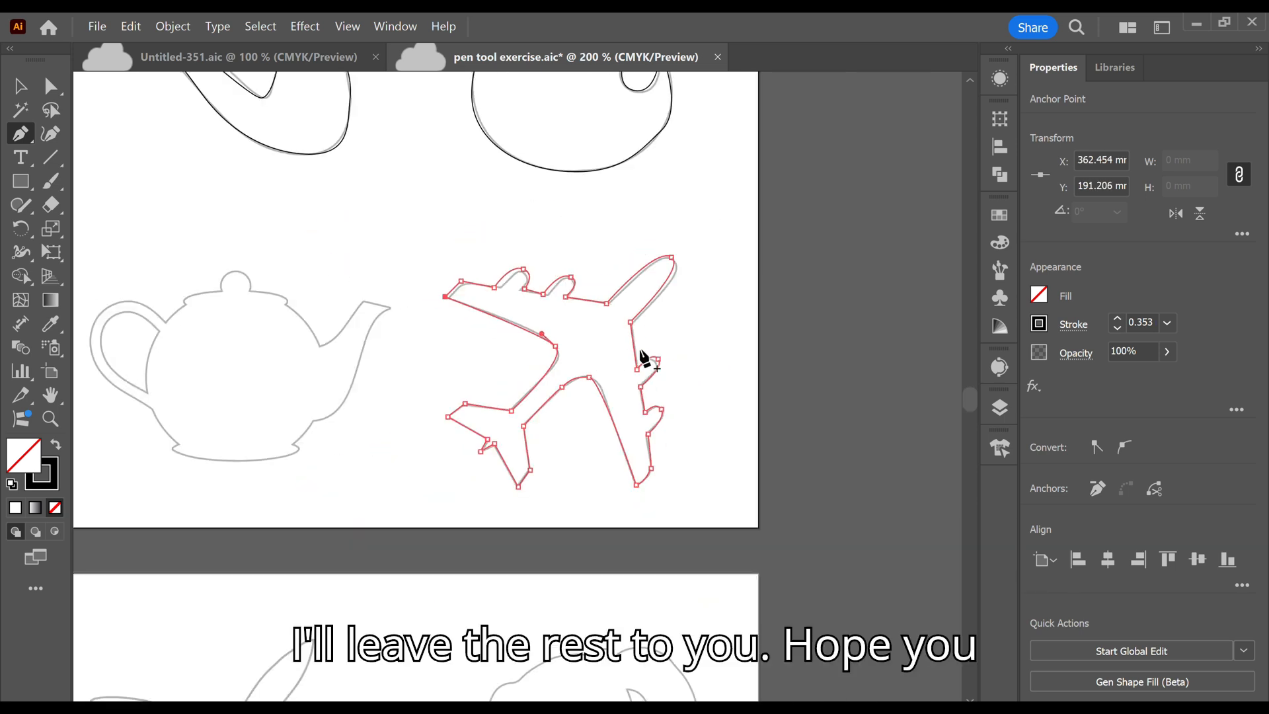
key(v)
click(728, 335)
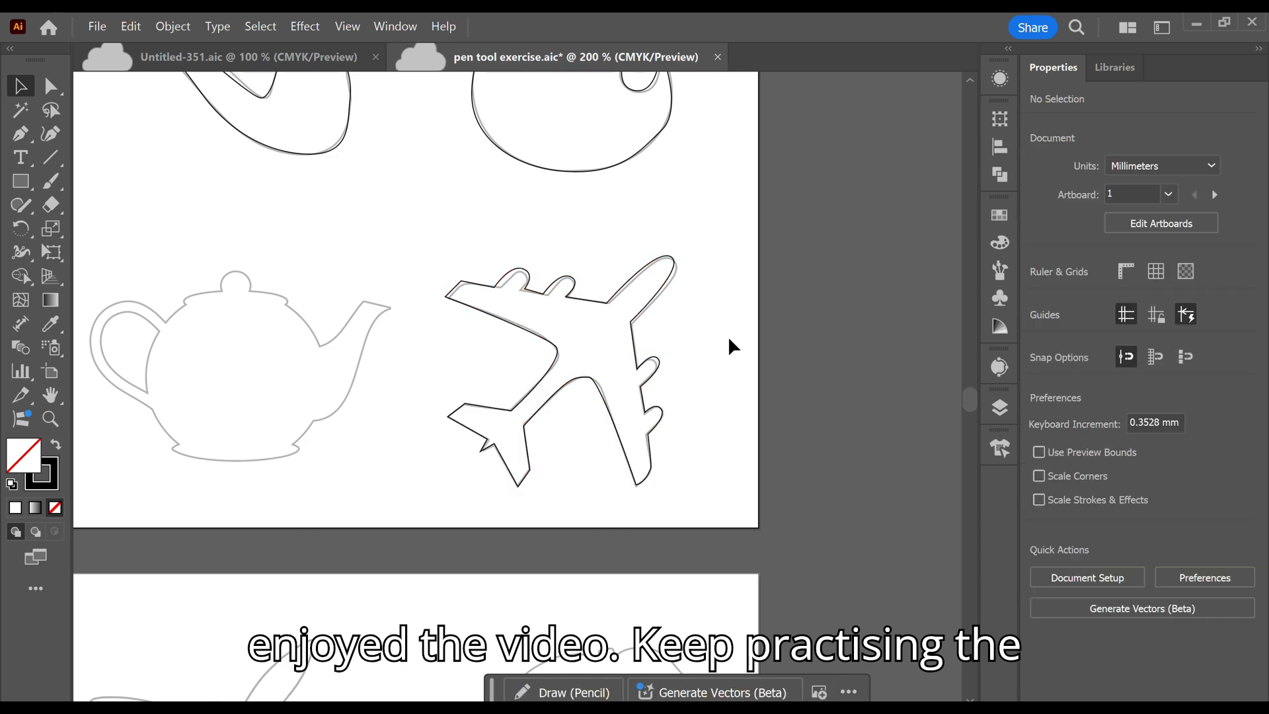
scroll(727, 334, down, 2)
scroll(573, 314, down, 1)
scroll(691, 323, up, 1)
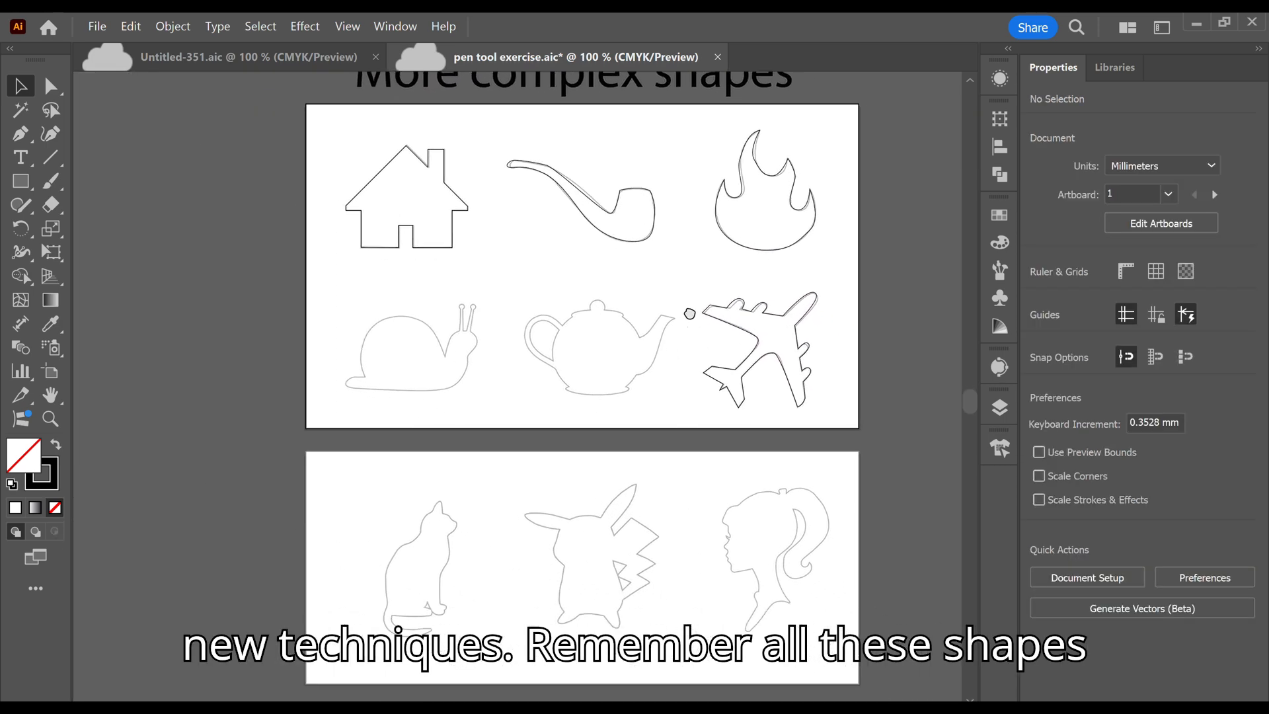
scroll(609, 375, down, 1)
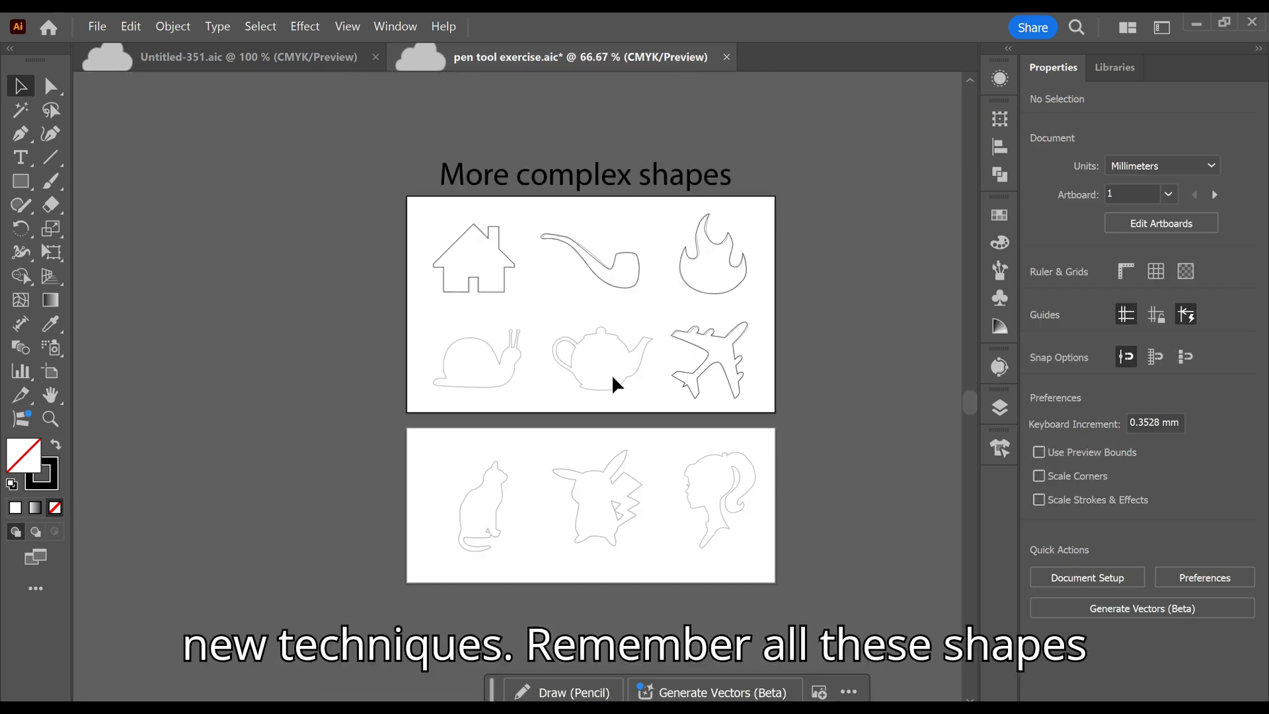